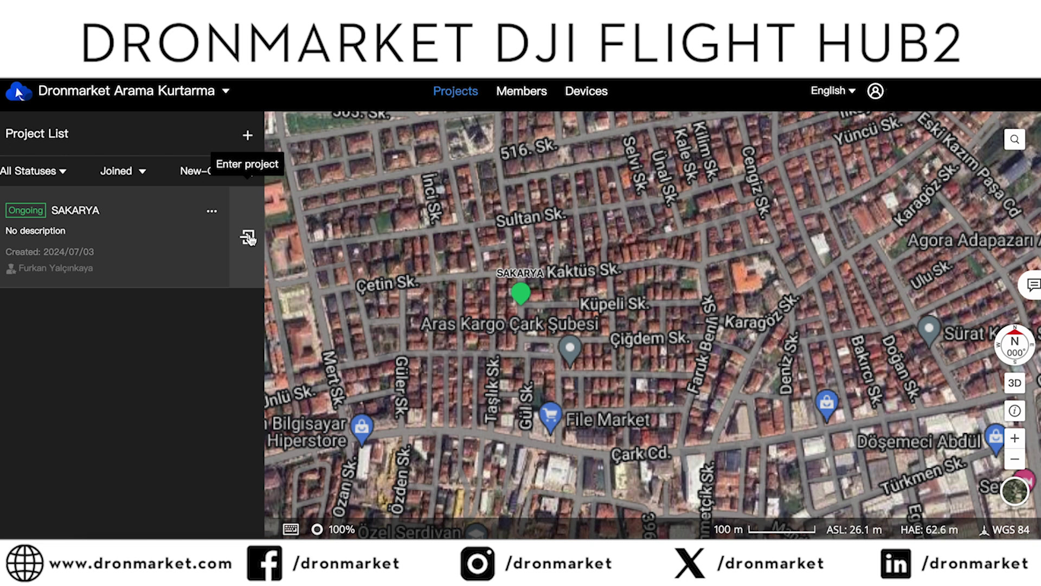
Review the map's mouse and keyboard shortcuts, then check the ASL and HAE elevation readouts and the WGS 84 coordinate system.
click(290, 530)
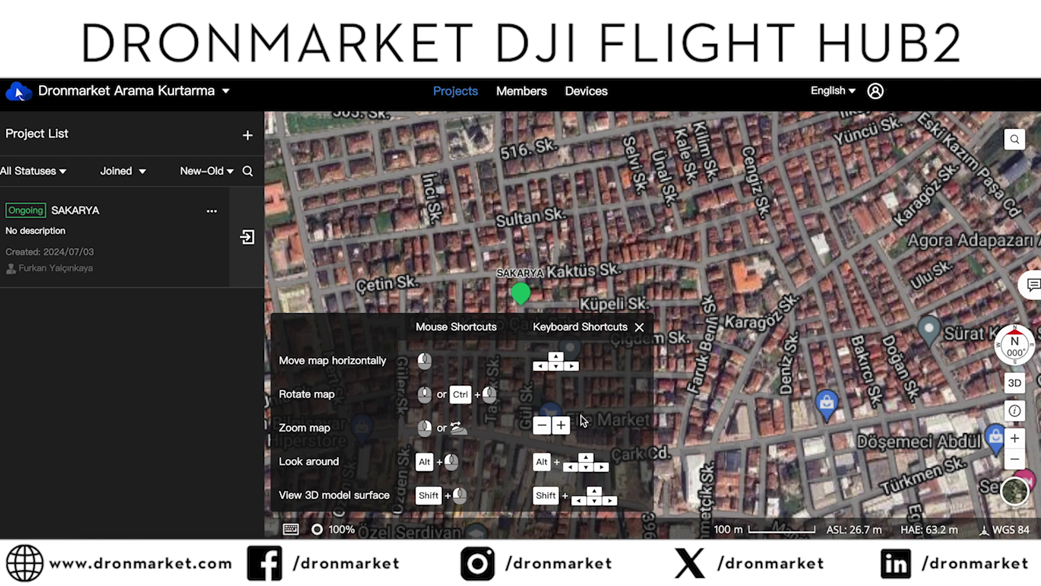
click(640, 328)
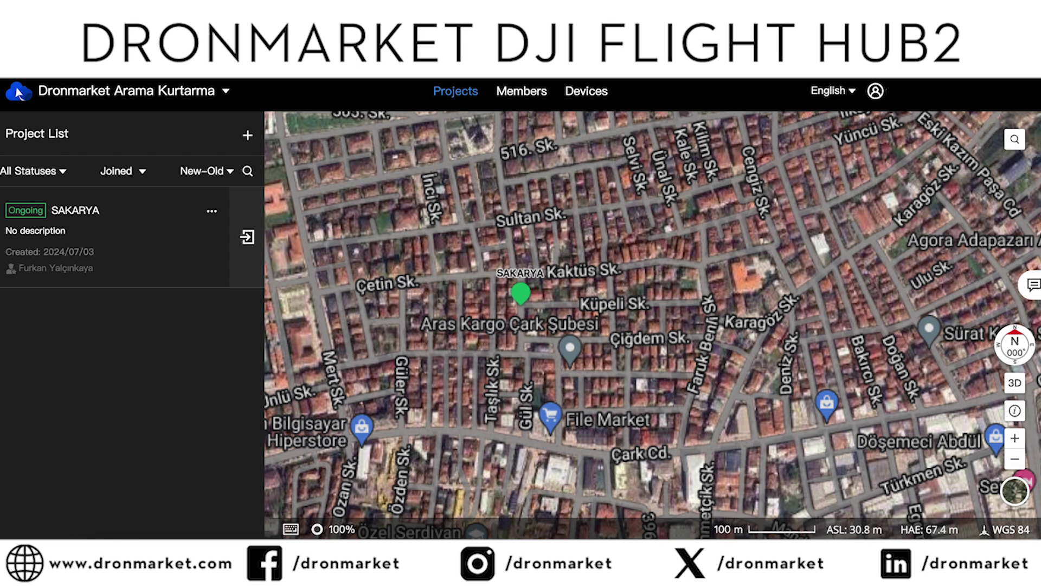
mouse_move(852, 507)
drag(881, 530, 835, 530)
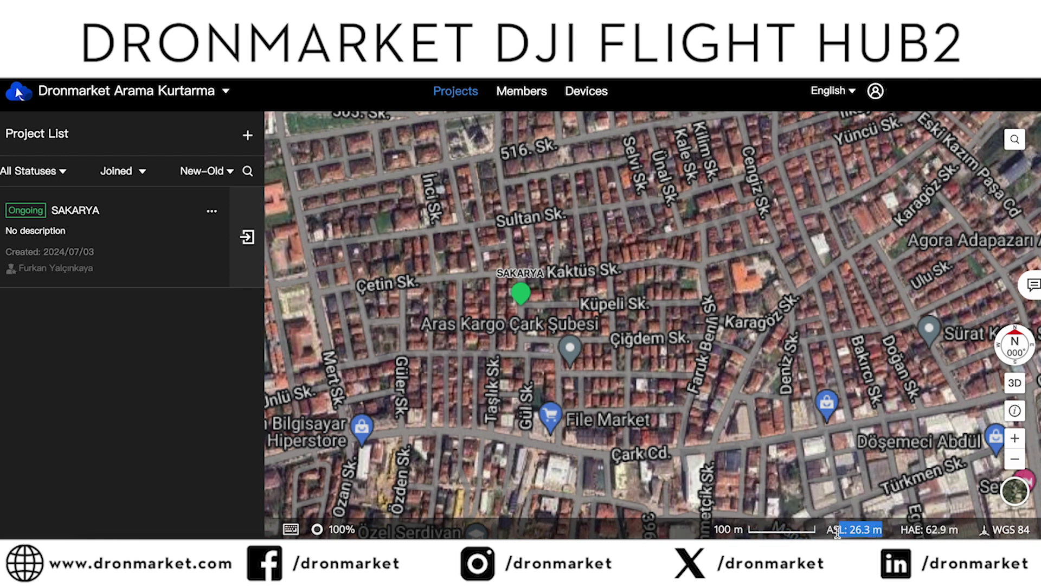
drag(958, 530, 905, 530)
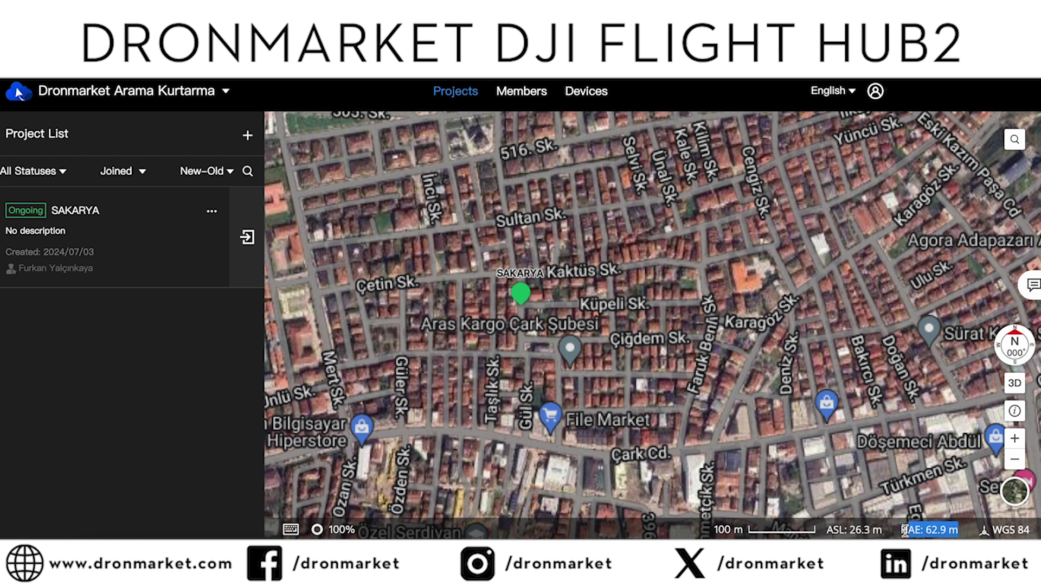
drag(1034, 530, 980, 535)
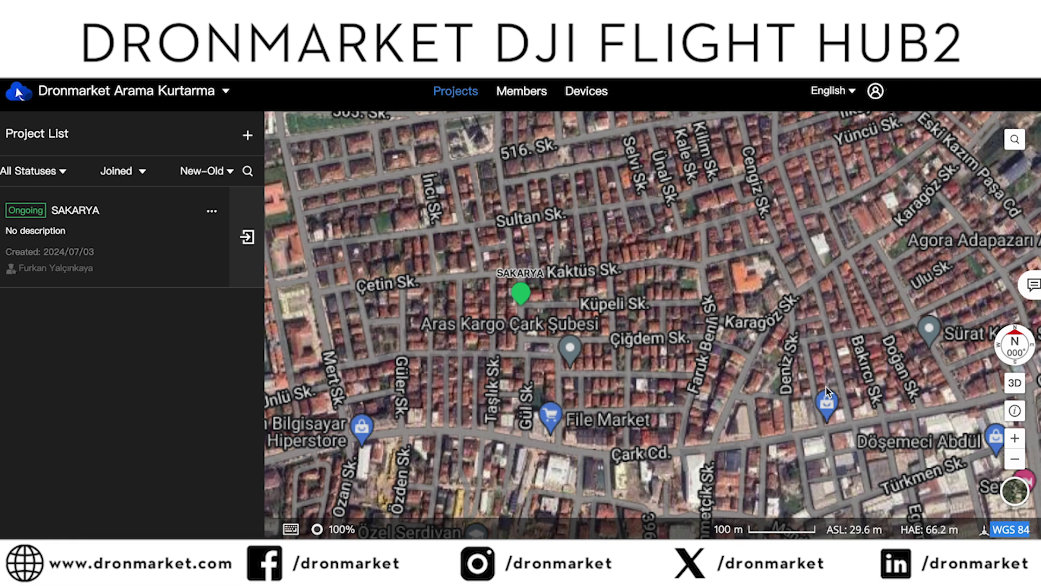
Preview the project map in 3D and return it to the 2D view.
click(1016, 382)
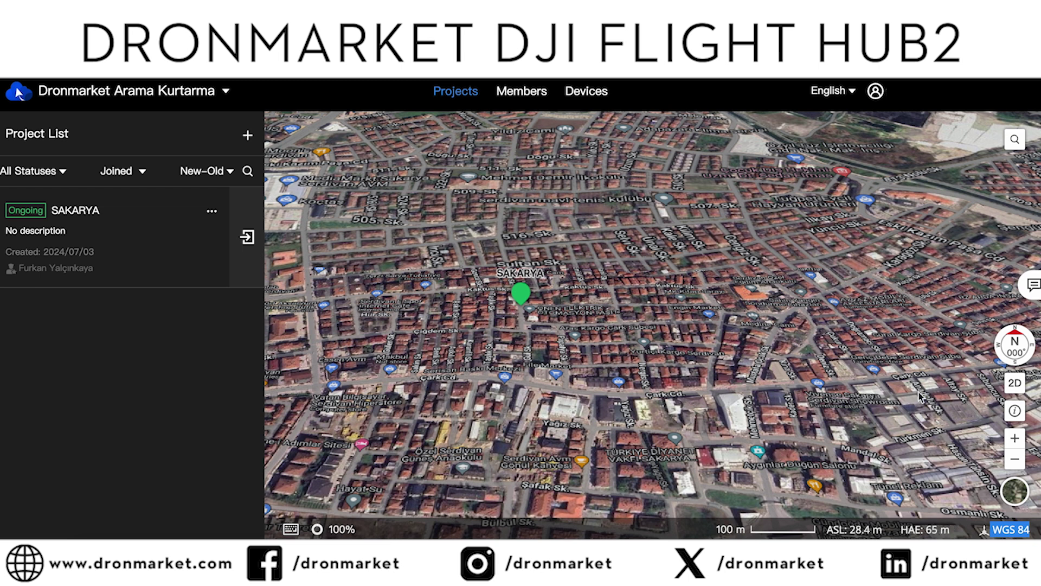
click(1010, 389)
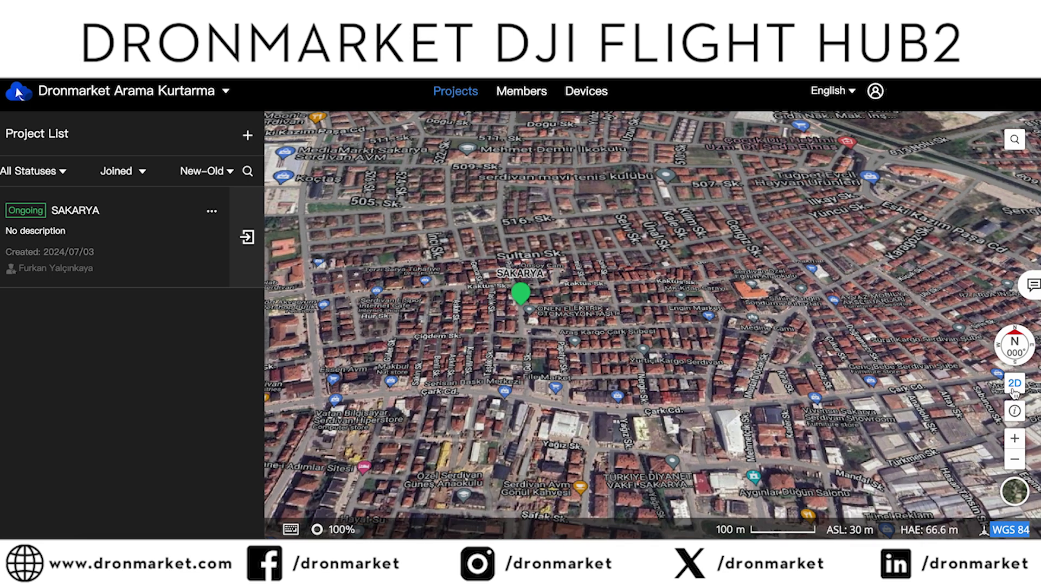
Enter the SAKARYA project and look through the team's dock, online devices and online members.
click(249, 238)
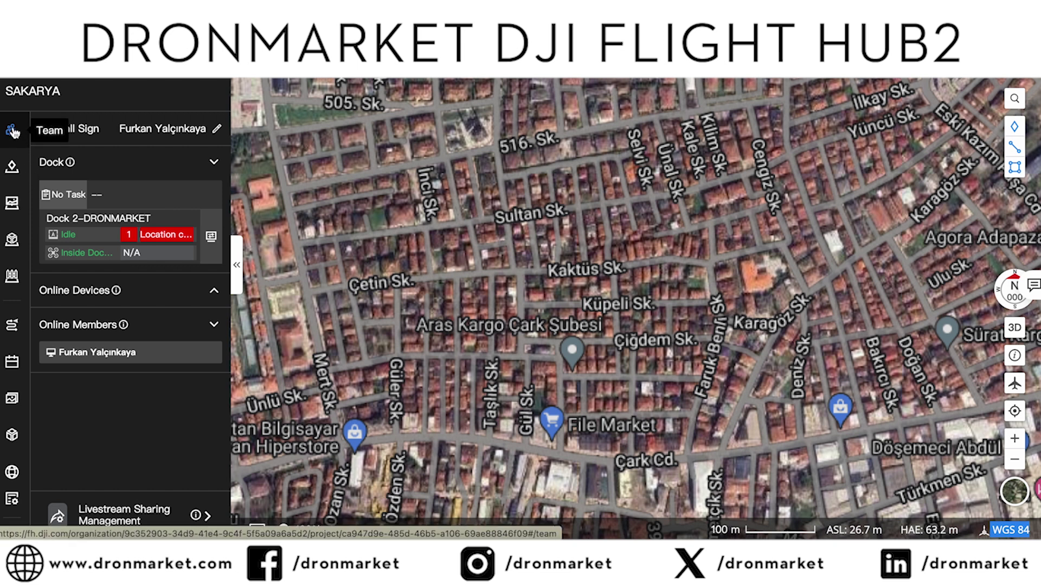
click(156, 292)
click(156, 292)
click(135, 332)
click(140, 330)
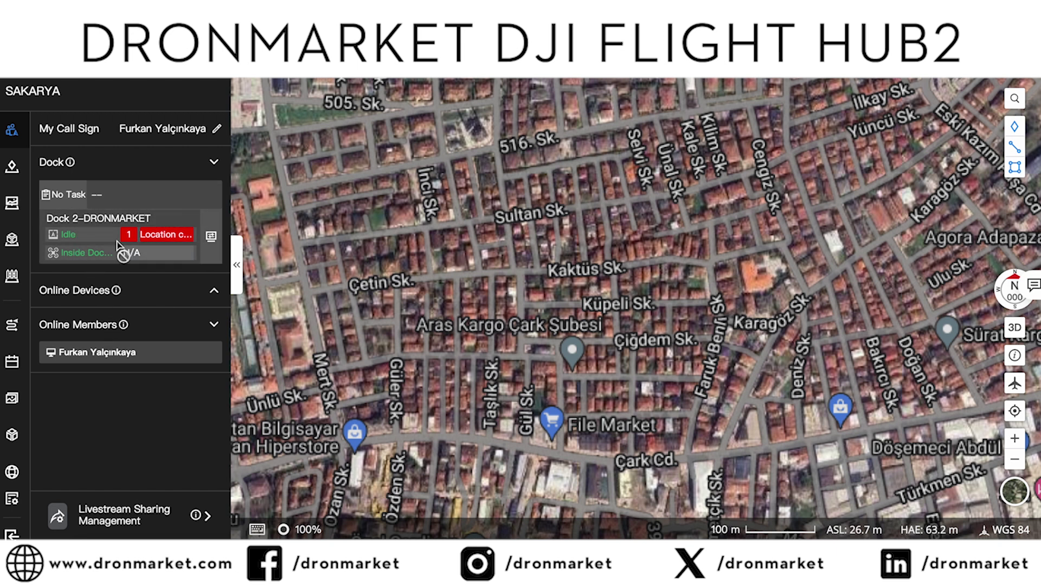
mouse_move(122, 292)
Create a map annotation folder named DRONMARKET.
click(15, 177)
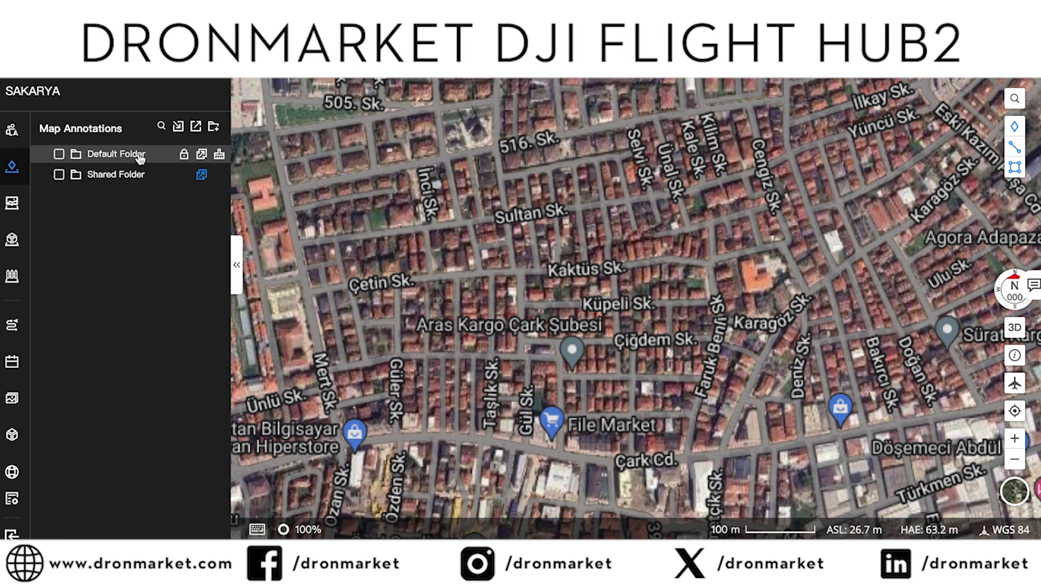
click(11, 205)
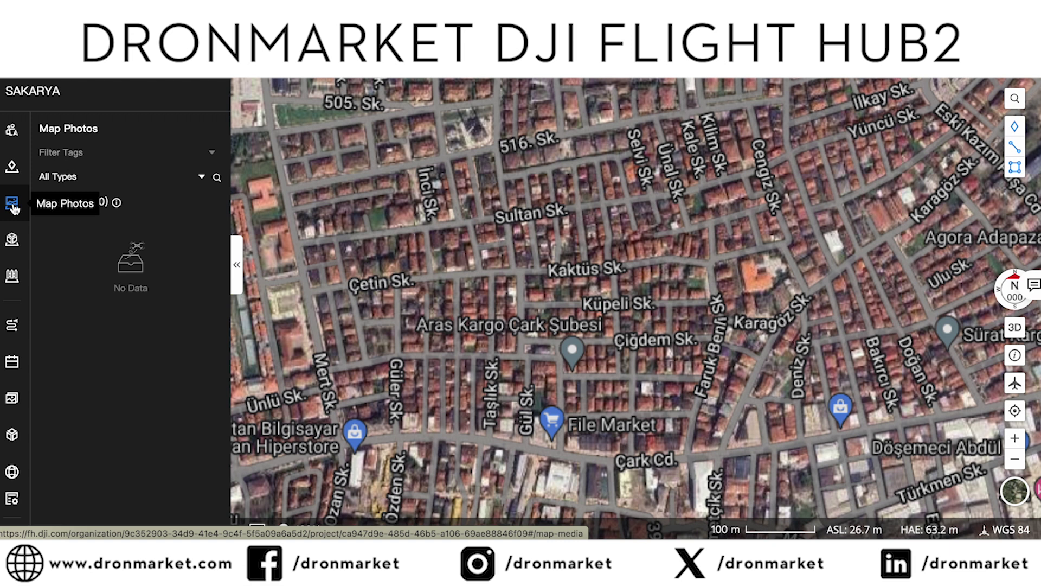
click(16, 168)
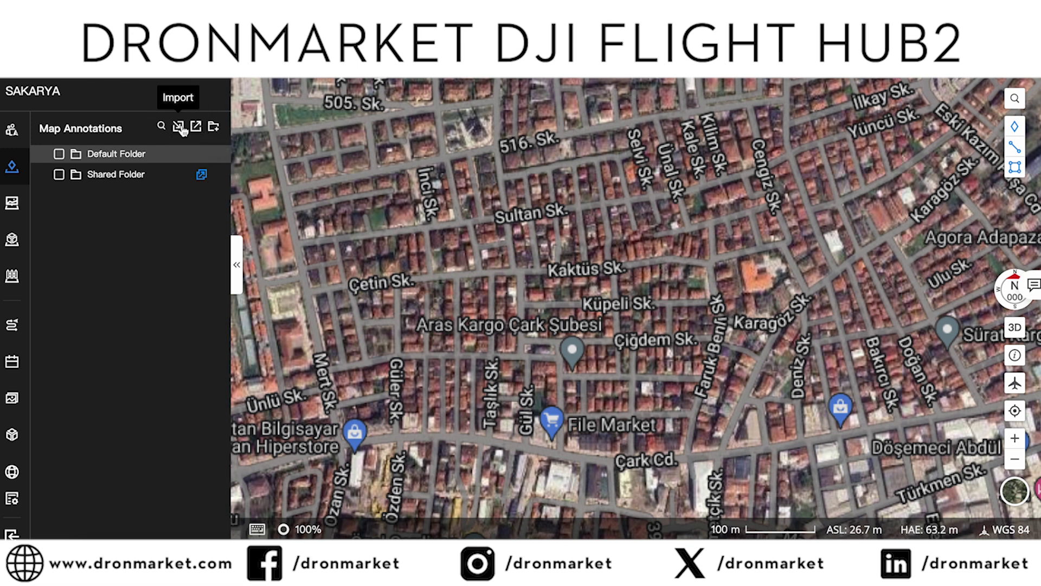
click(214, 128)
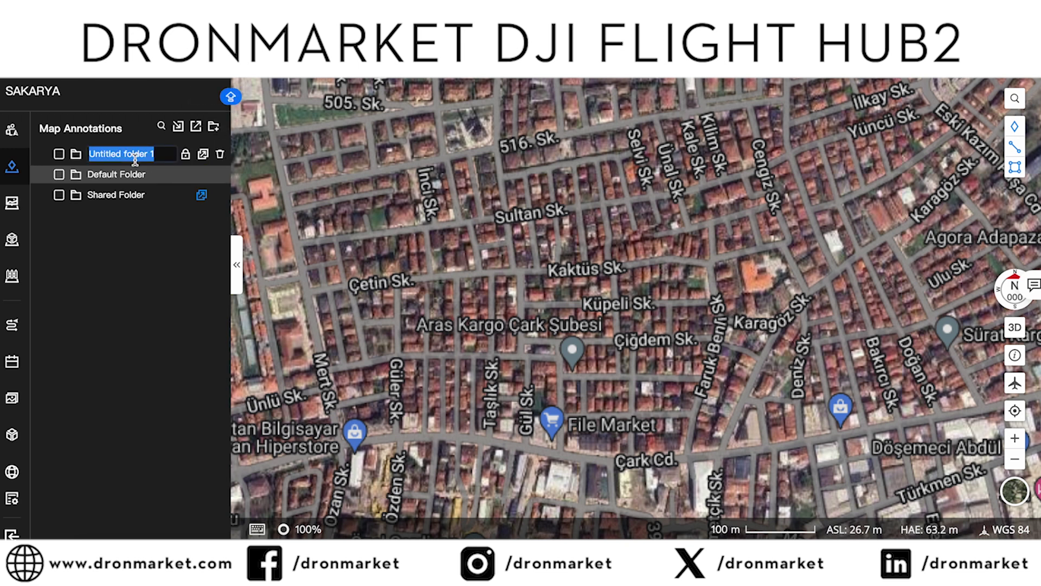
text(DRONMARKET)
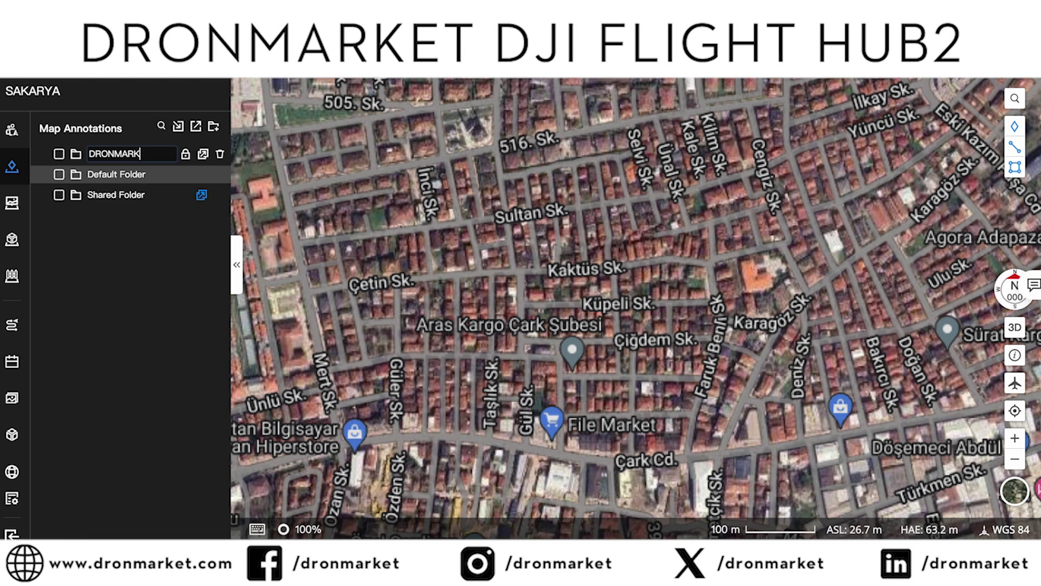
click(135, 242)
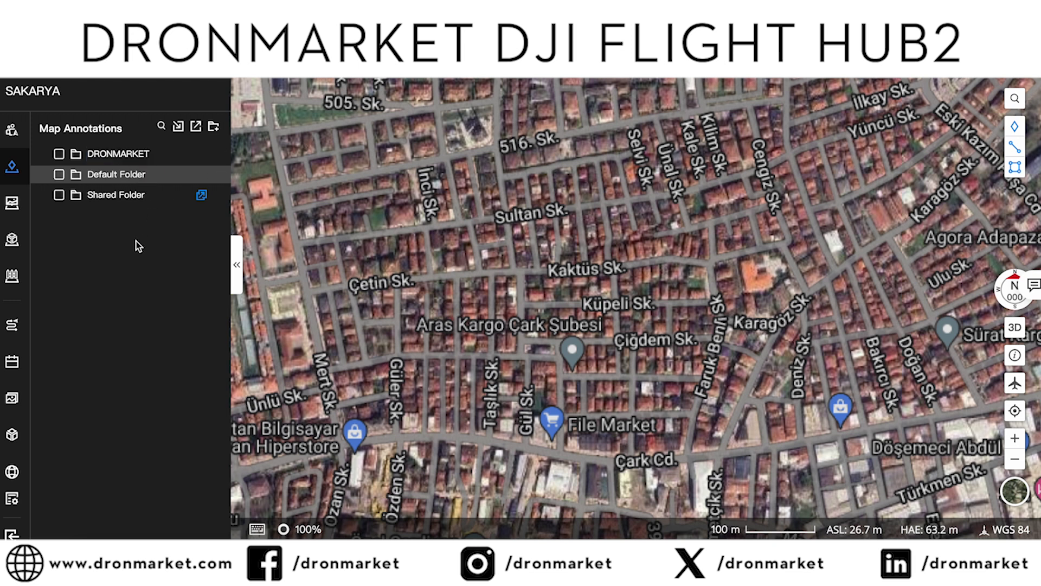
double_click(117, 155)
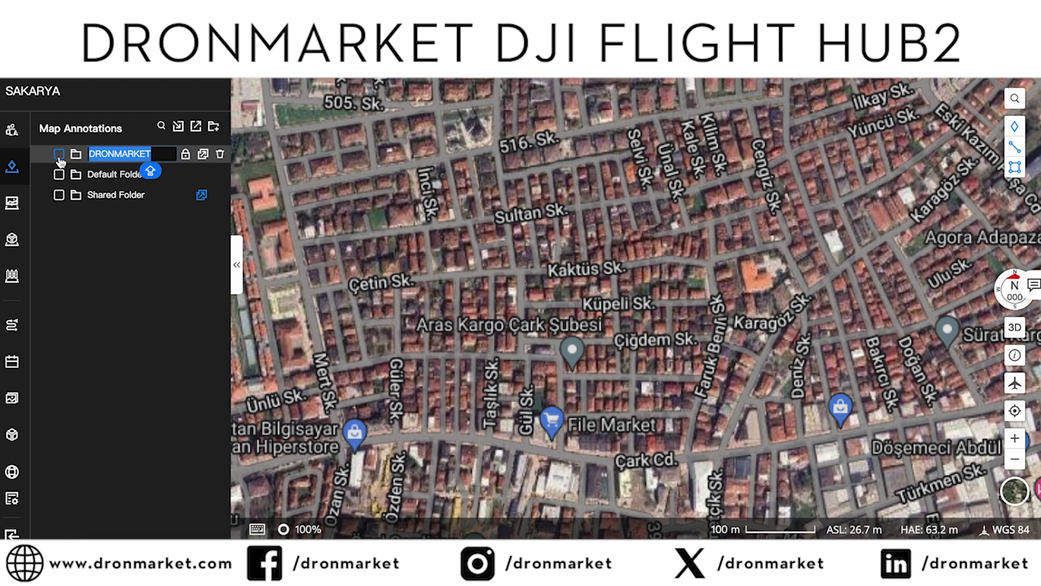
mouse_move(61, 175)
mouse_move(135, 177)
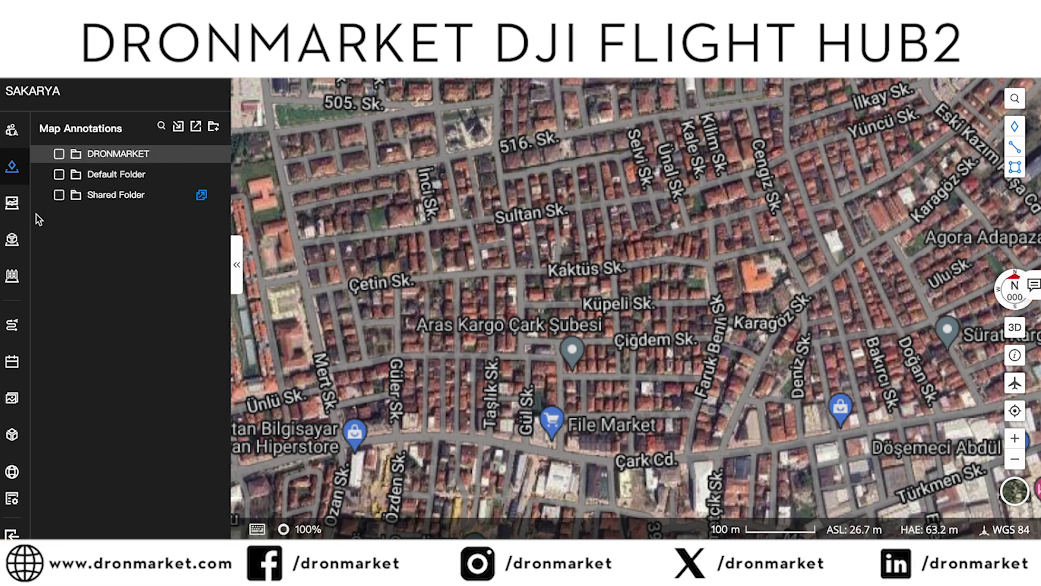
Filter the map photos to show only Wide-Angle Photos.
click(12, 205)
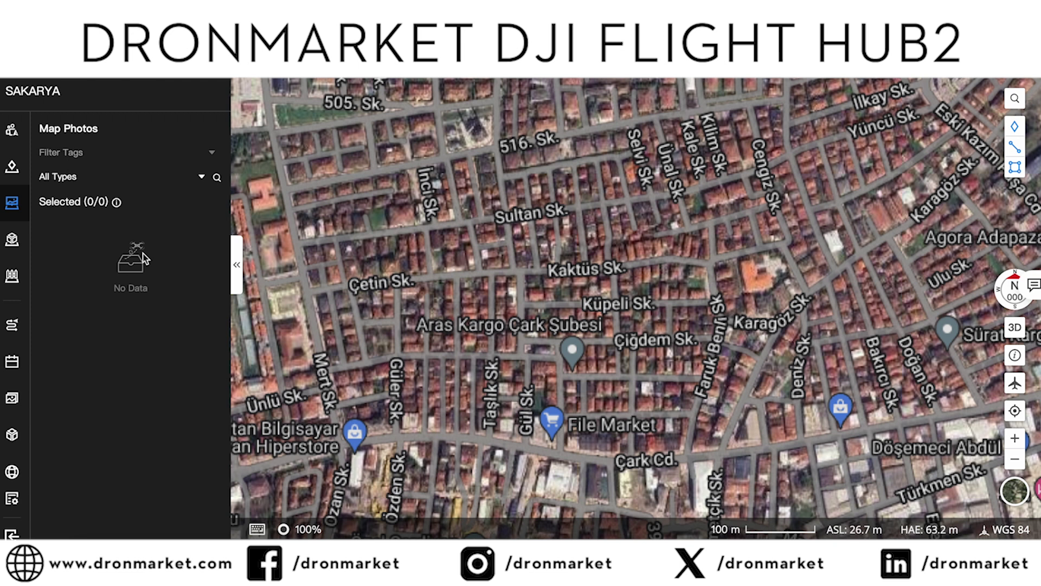
click(201, 178)
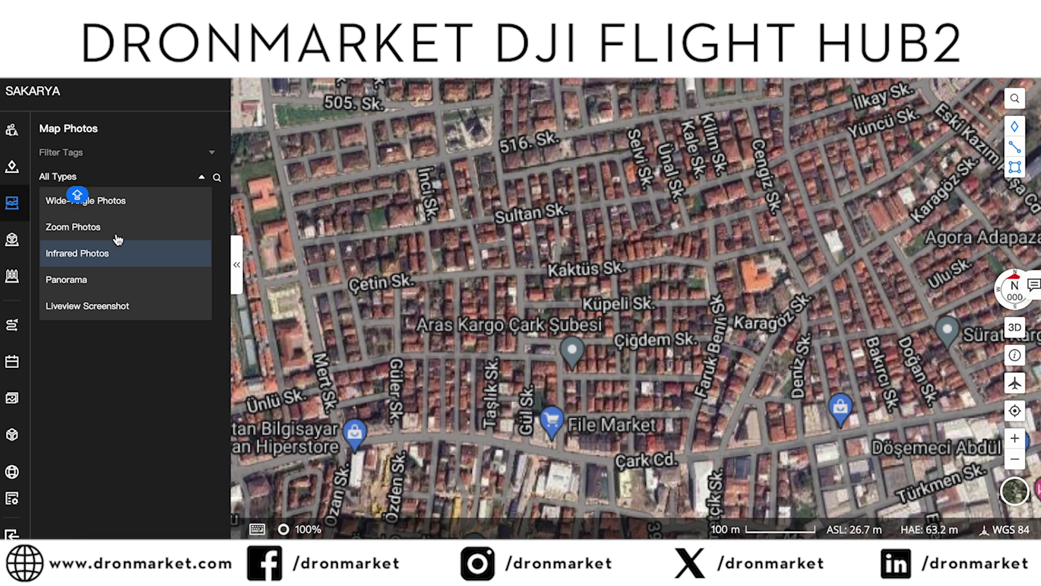
click(130, 201)
click(111, 393)
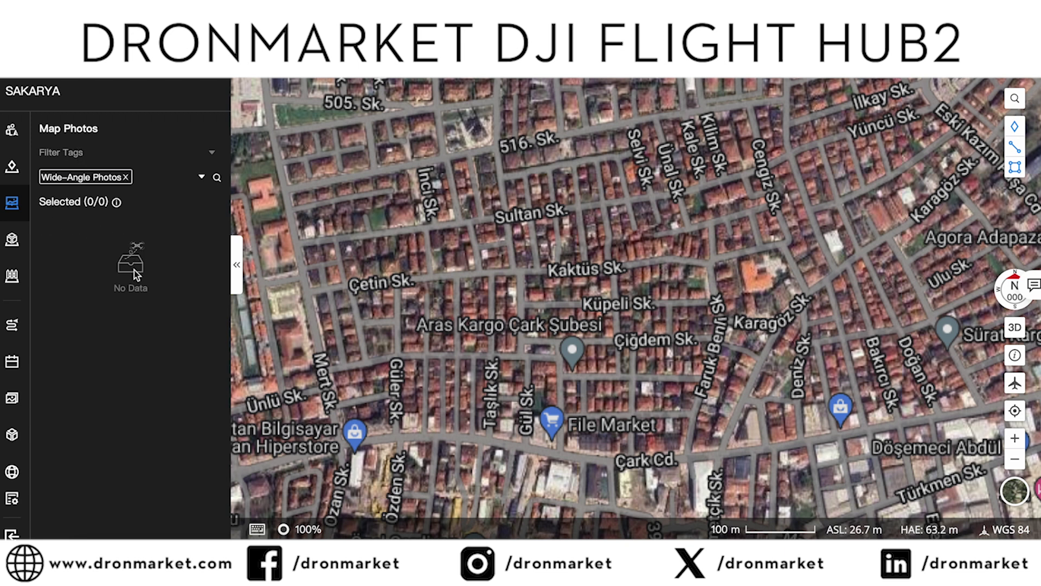
Examine the map models section, including the cloud mapping image quota and the 3D and 2D model lists.
click(15, 243)
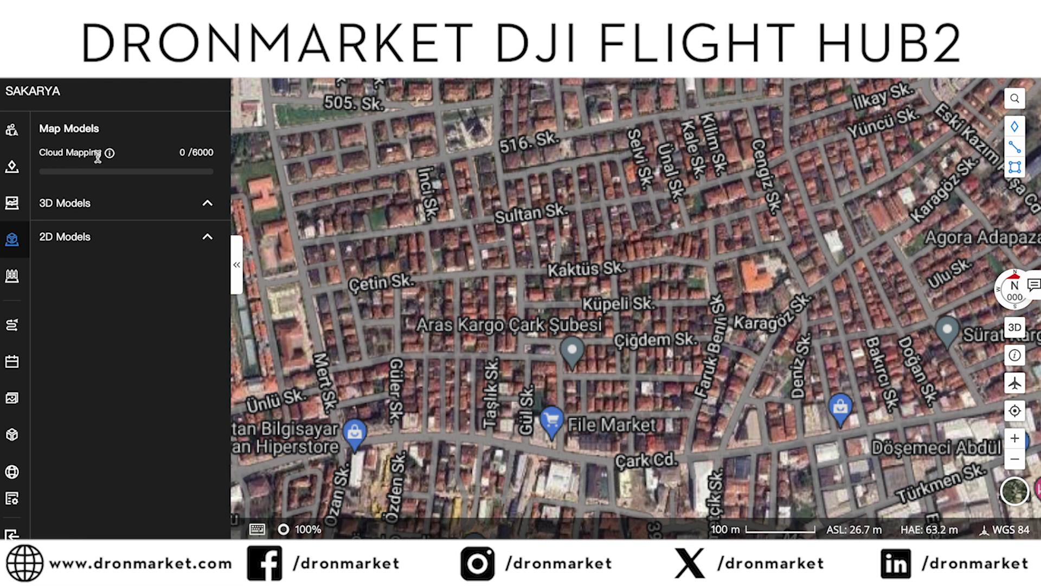
mouse_move(111, 159)
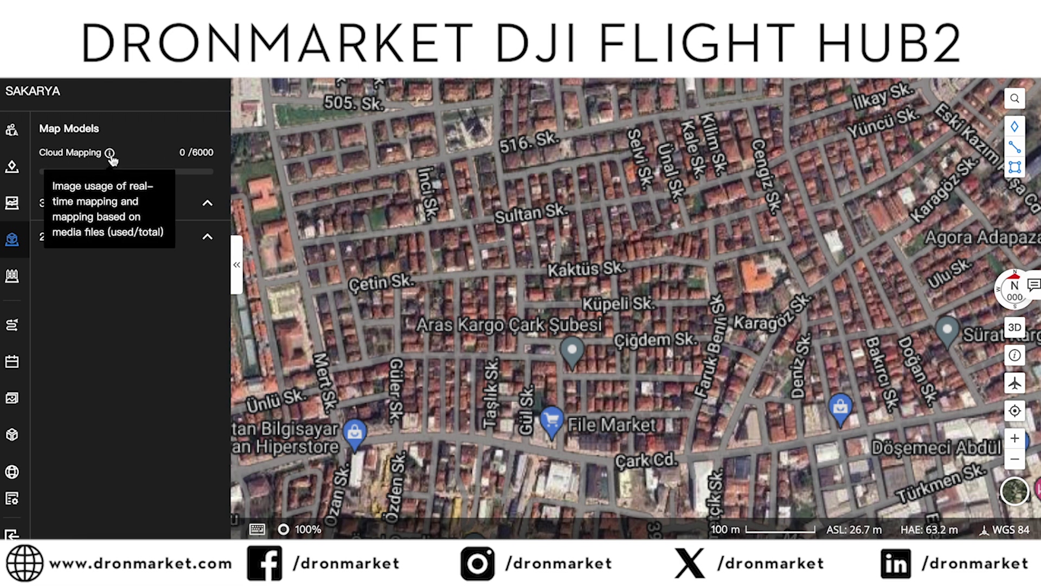
drag(193, 155, 213, 155)
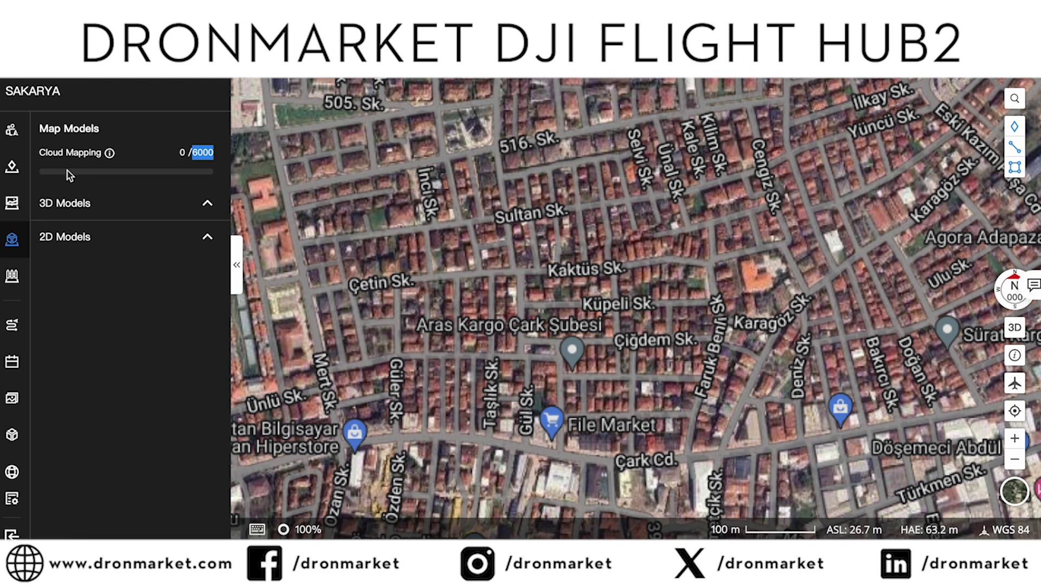
click(208, 206)
click(206, 394)
scroll(206, 398, down, 1)
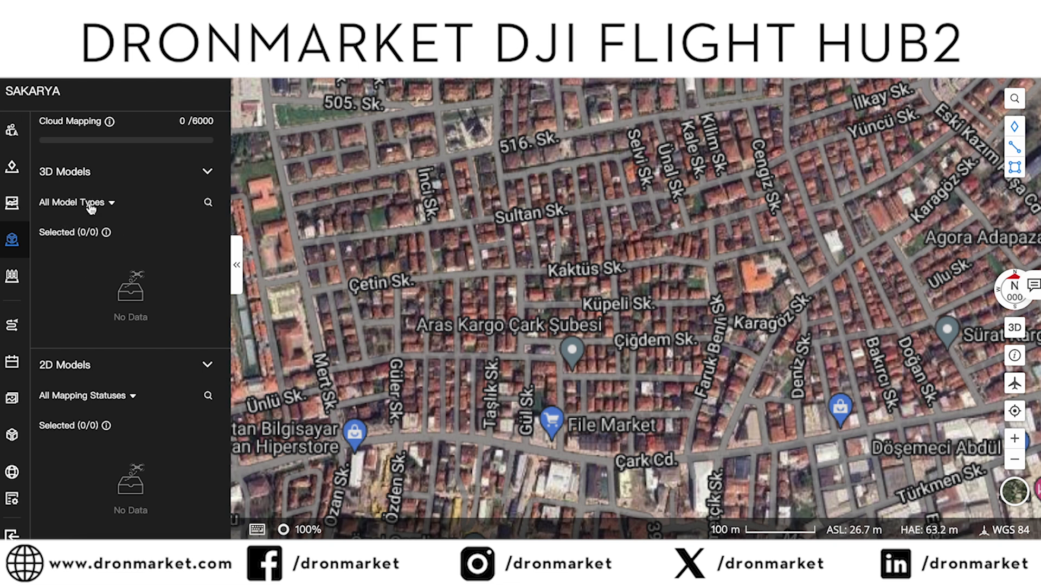
click(140, 171)
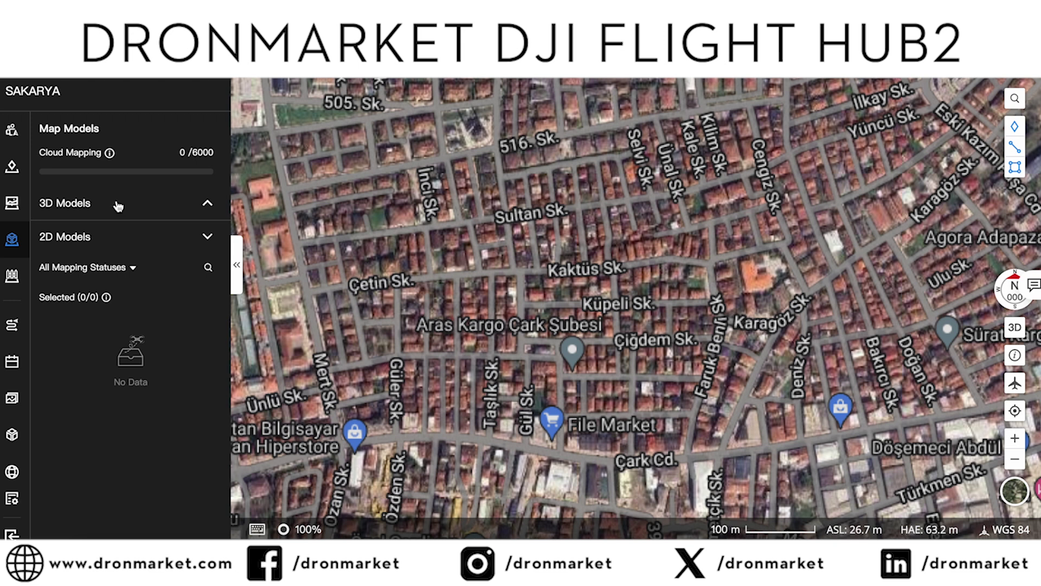
click(209, 206)
click(210, 209)
Examine the custom flight areas and obstacle data settings, reading the guide on how to use obstacle data.
click(14, 278)
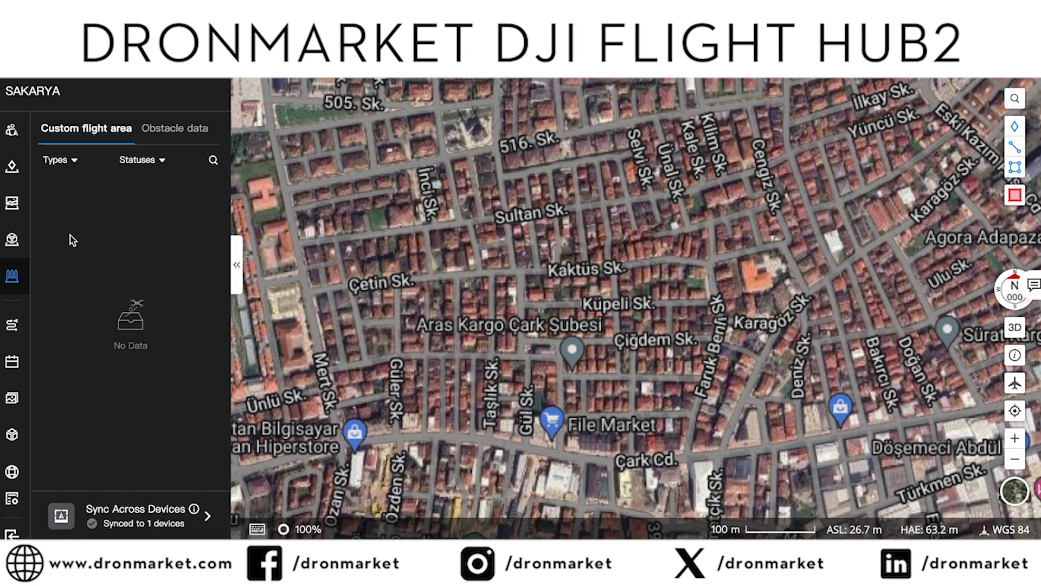
click(159, 134)
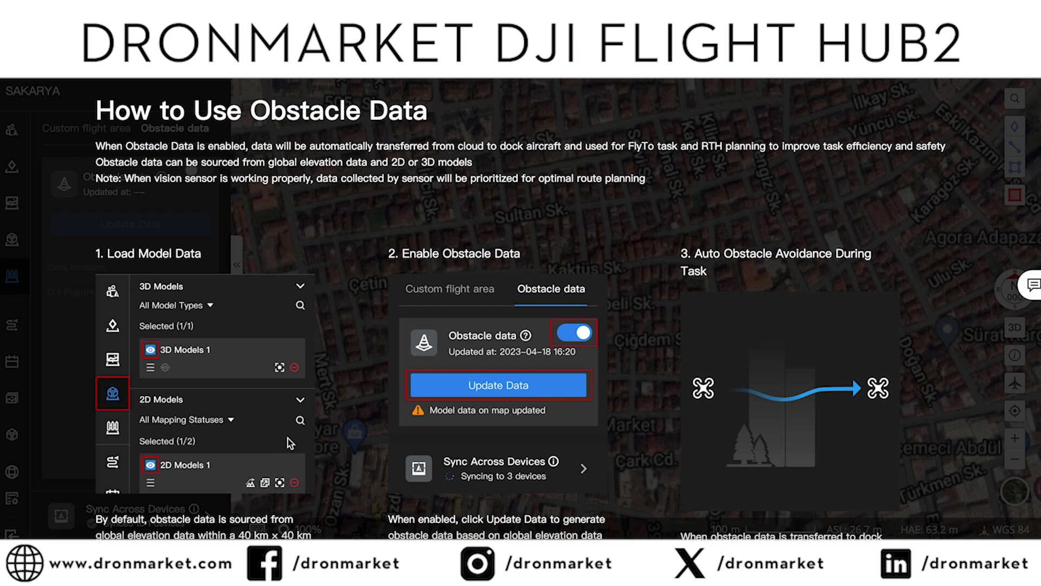
scroll(284, 437, down, 3)
scroll(284, 437, up, 2)
scroll(285, 437, up, 2)
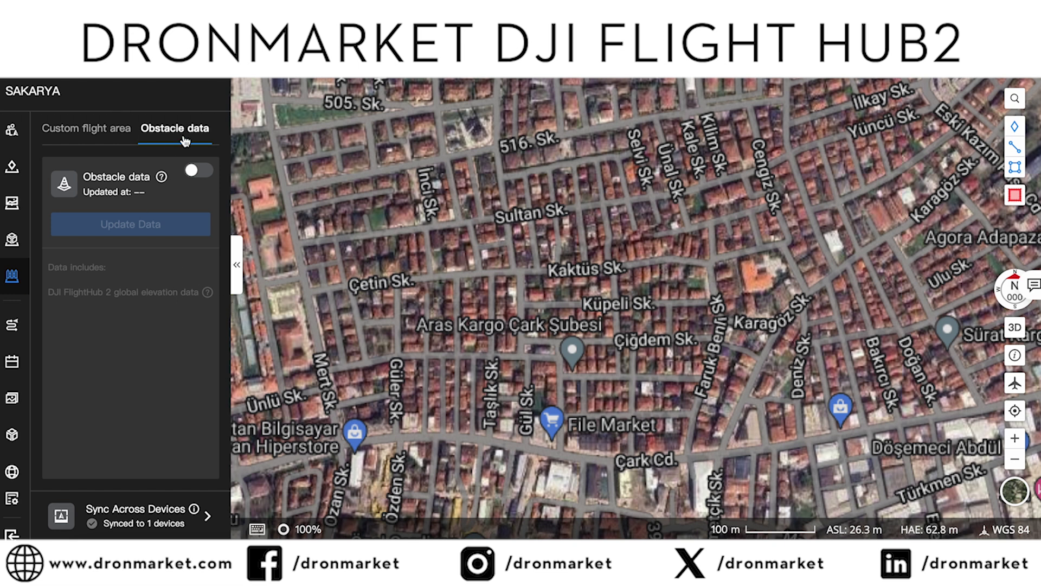
click(118, 134)
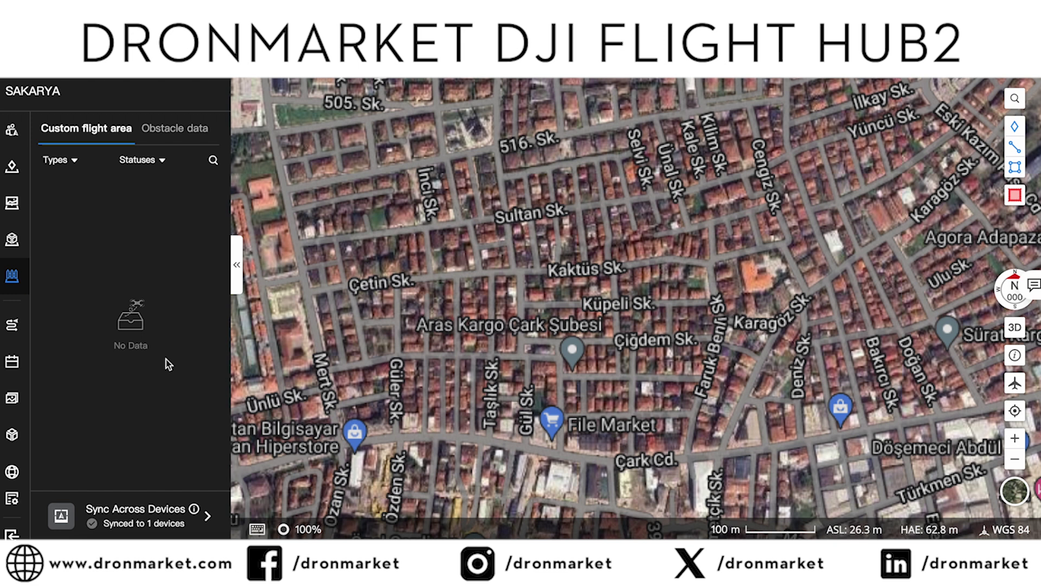
Start a new waypoint route in the Flight Route Library for the Matrice 3D series with the Matrice 3D model.
click(15, 325)
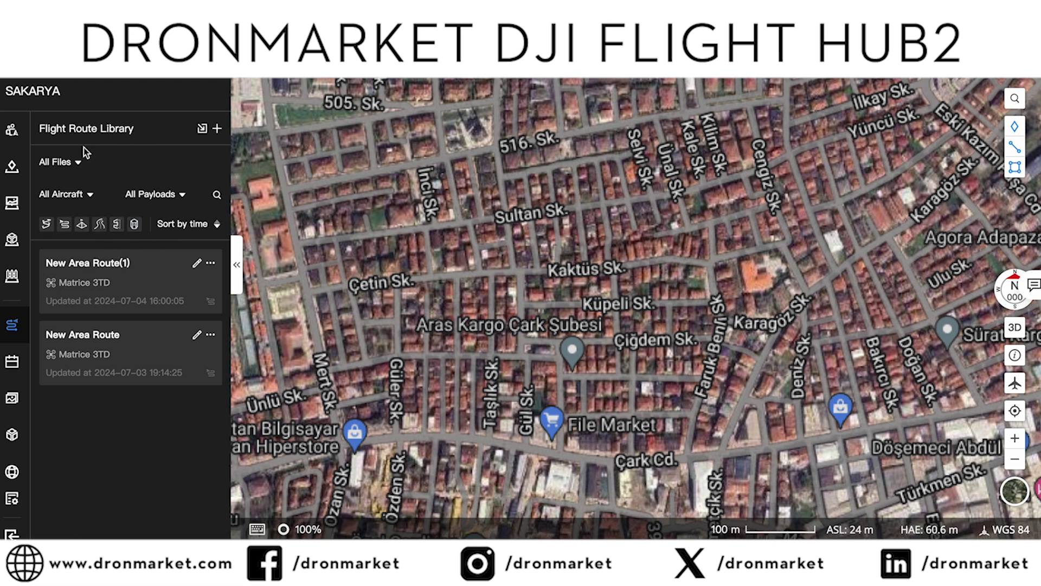
click(217, 129)
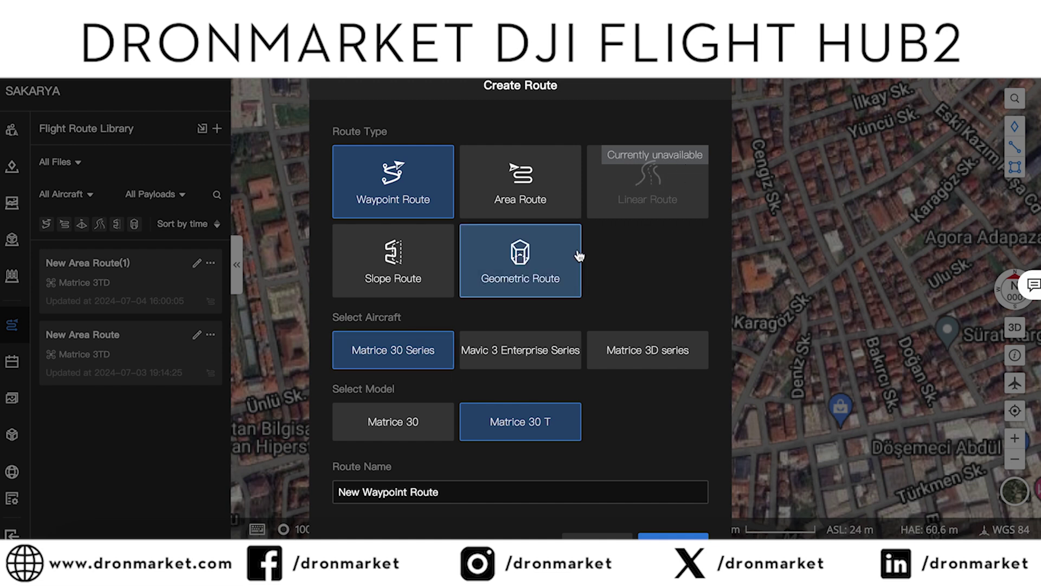
click(529, 363)
click(620, 358)
click(472, 418)
click(416, 423)
Compare the available route types and set the new route's type to Geometric Route.
click(423, 286)
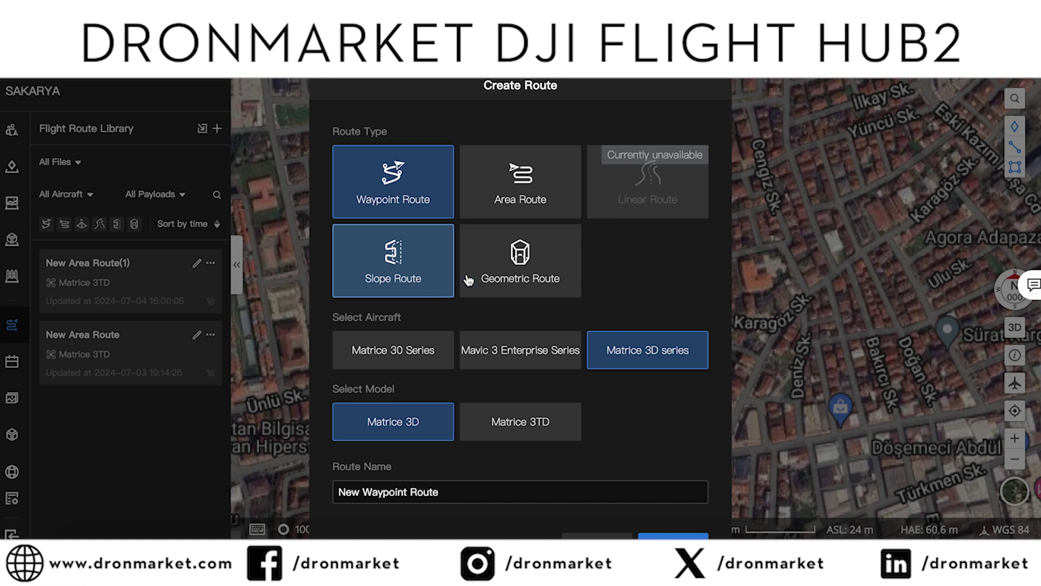
click(540, 273)
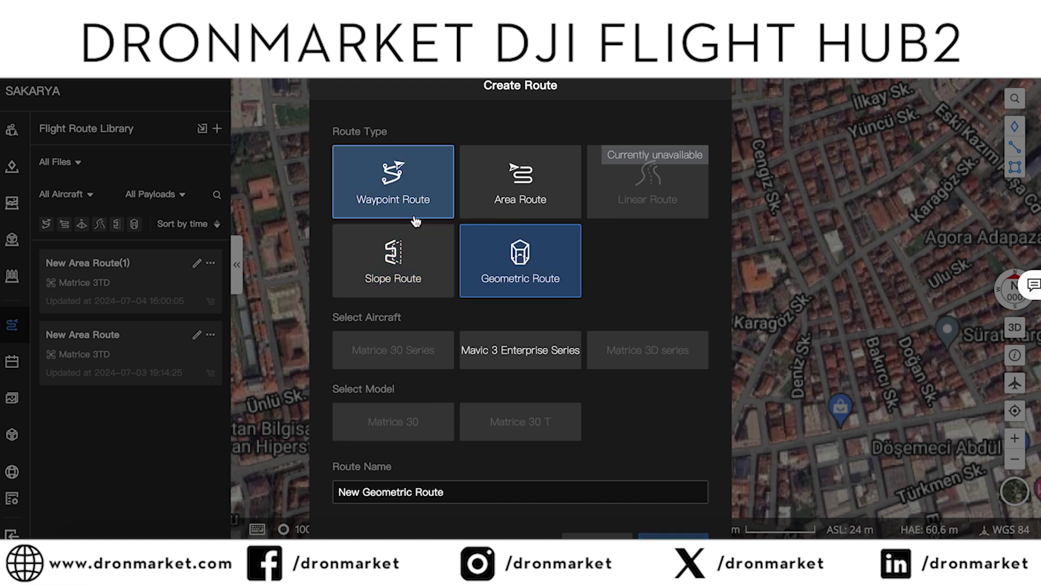
click(416, 220)
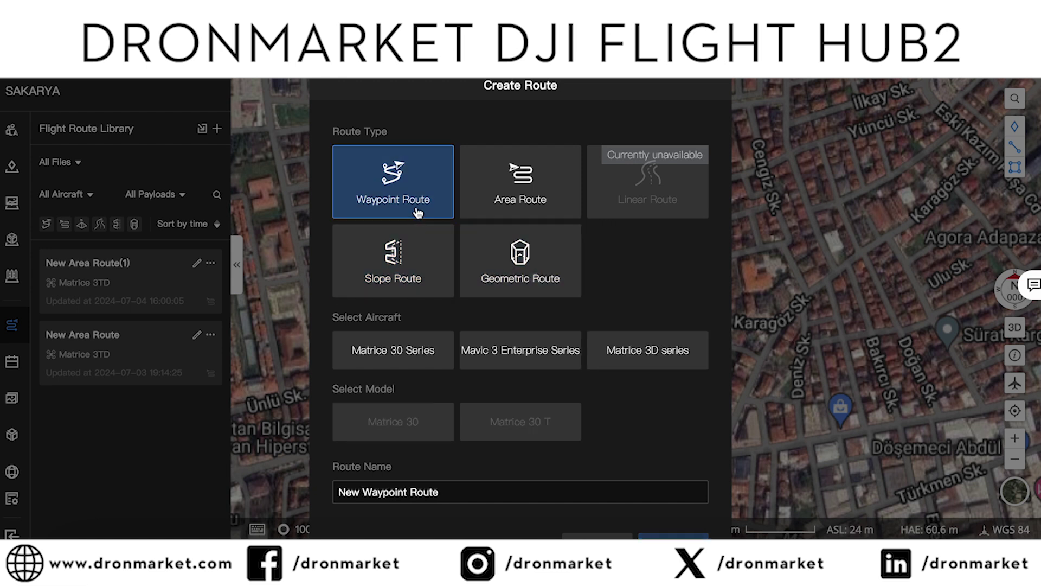
click(530, 268)
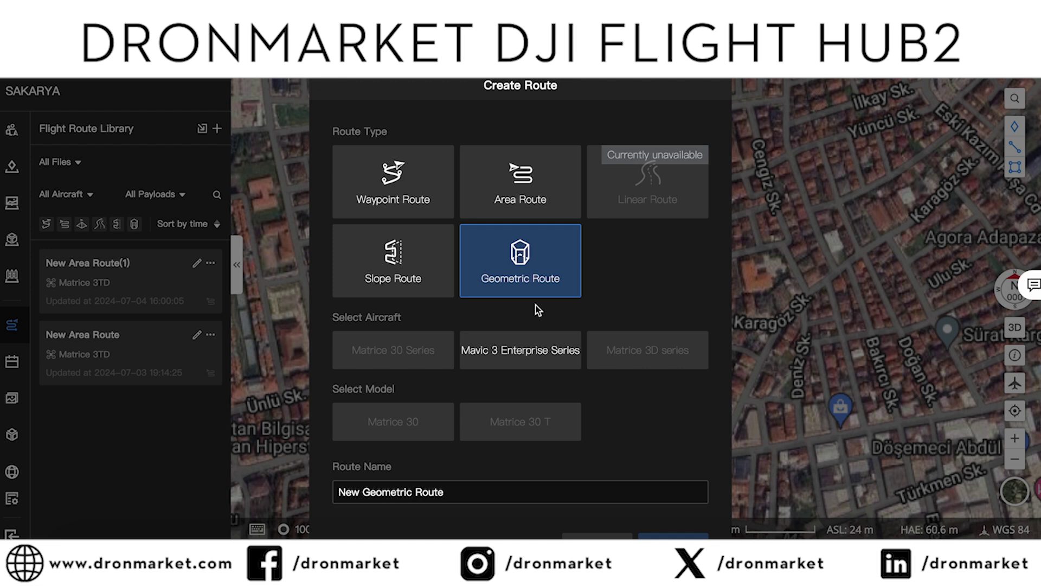
Compare the aircraft and model options offered for the Slope, Area and Geometric route types.
click(399, 279)
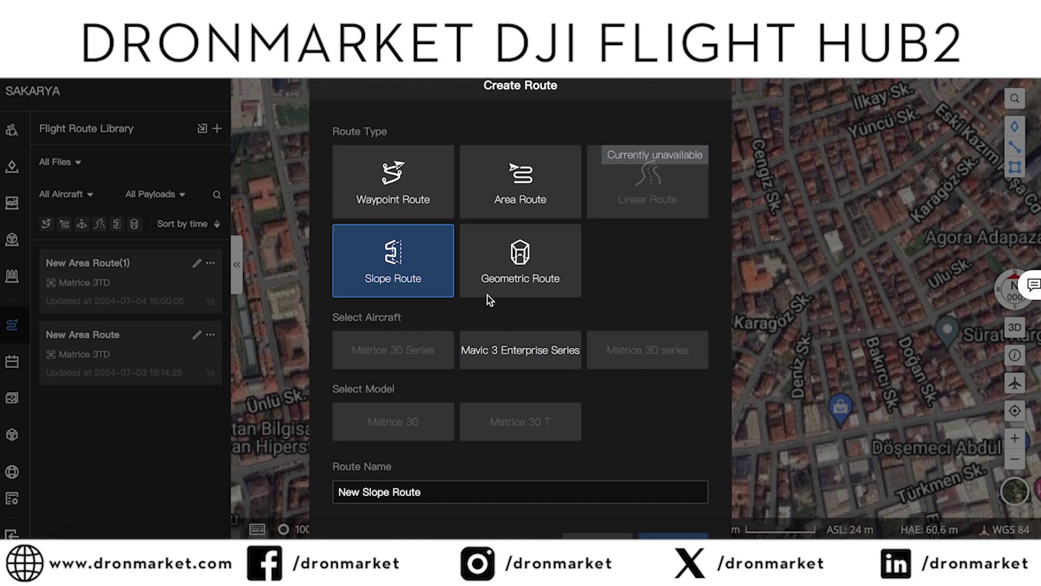
click(498, 209)
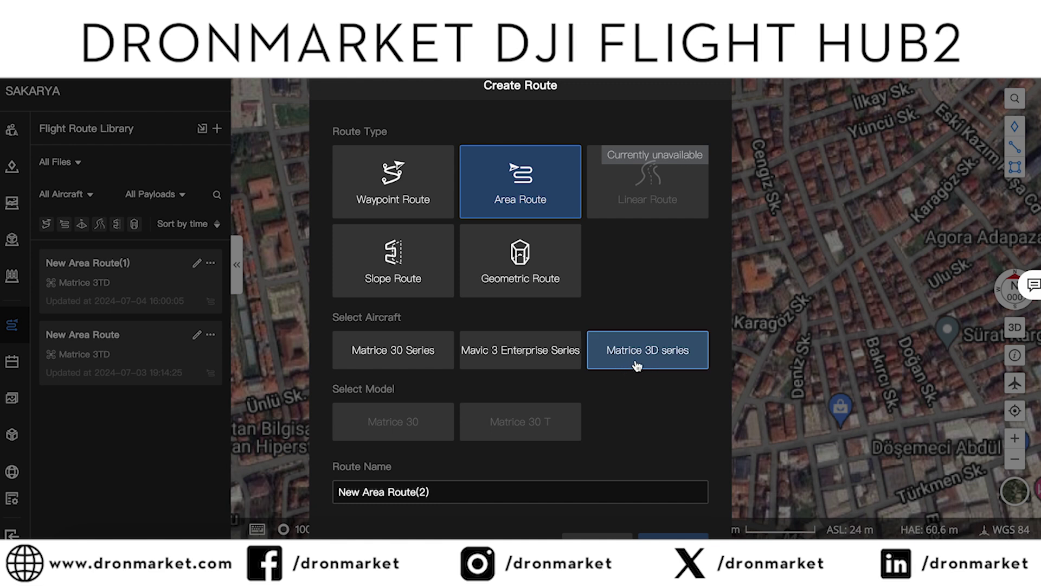
click(504, 289)
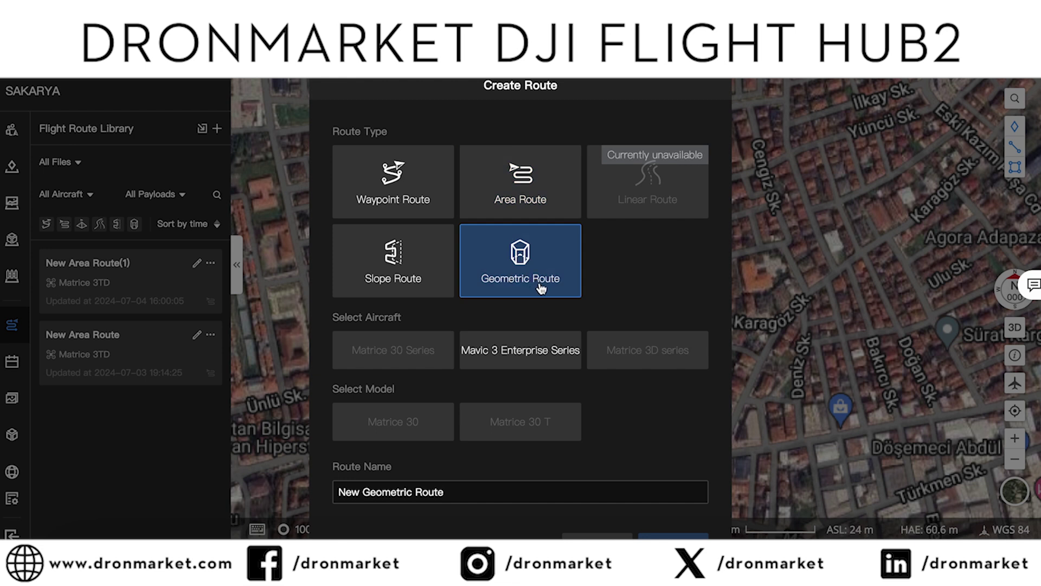
click(431, 282)
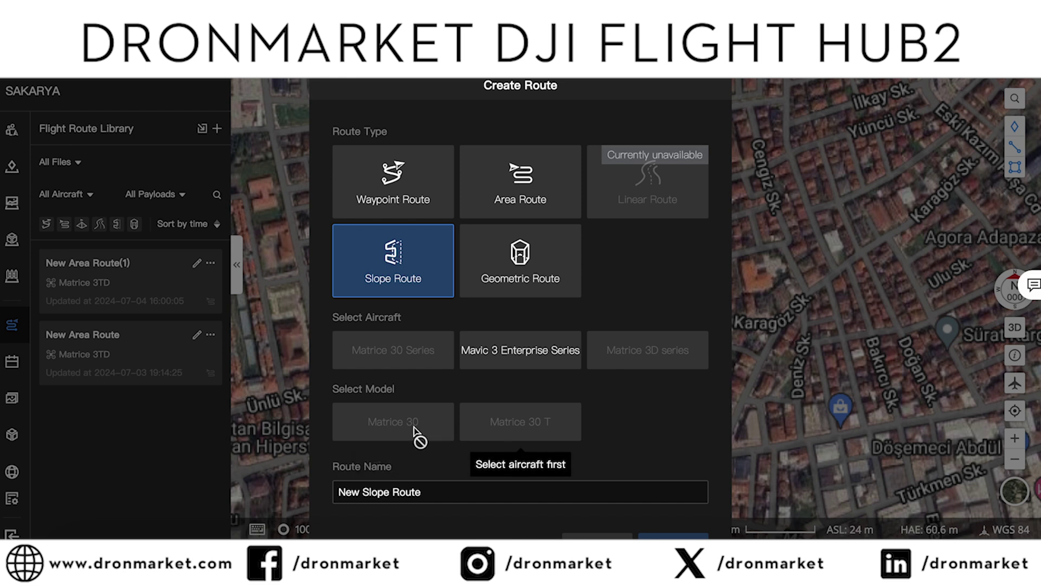
click(537, 356)
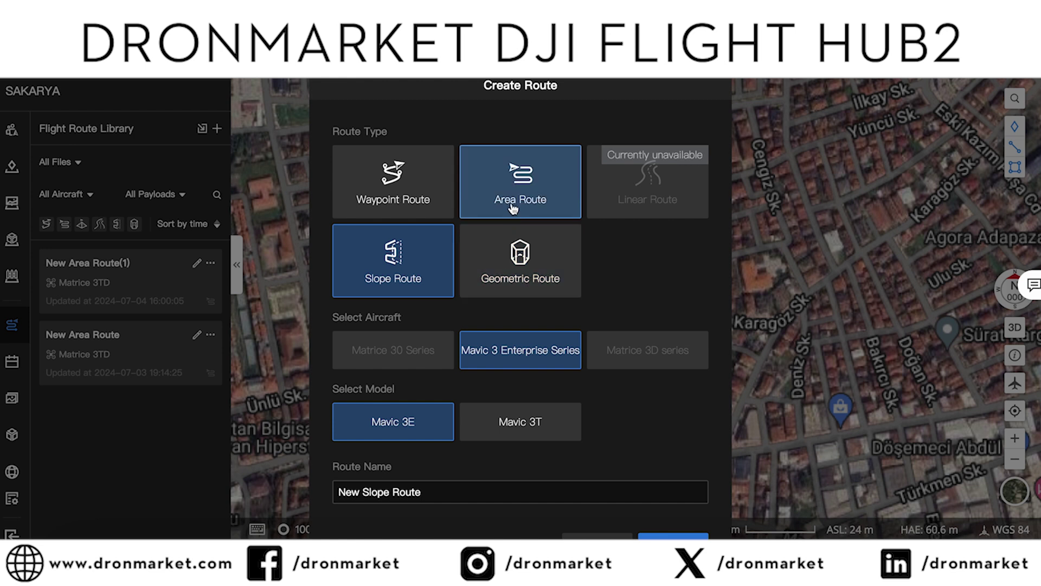
Set the new route to Area Route for the Matrice 3D series with the Matrice 3TD model.
click(530, 204)
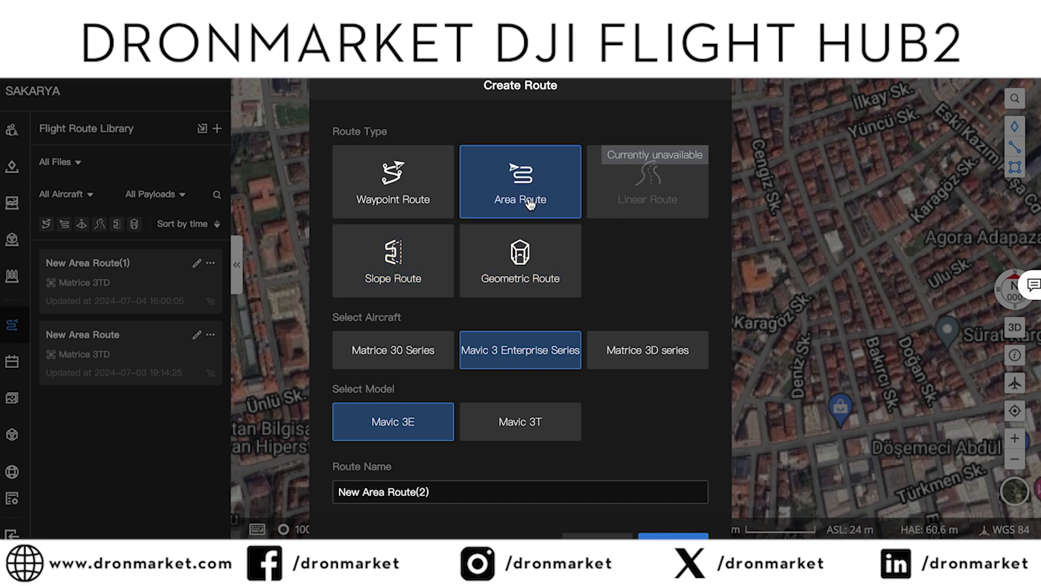
click(659, 353)
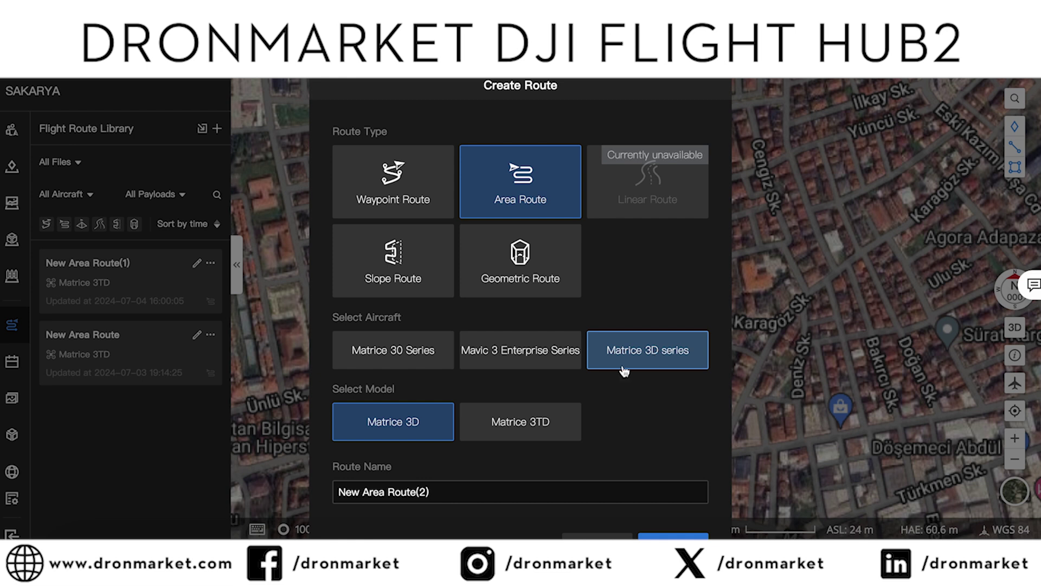
click(547, 430)
Name the area route DRONMARKET and create it.
key(ctrl+a)
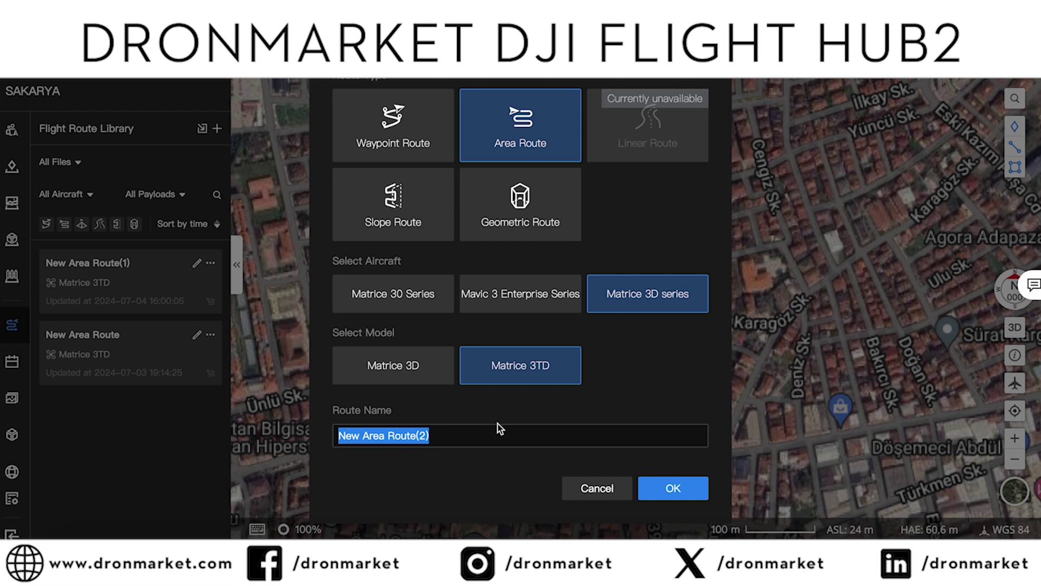
click(451, 436)
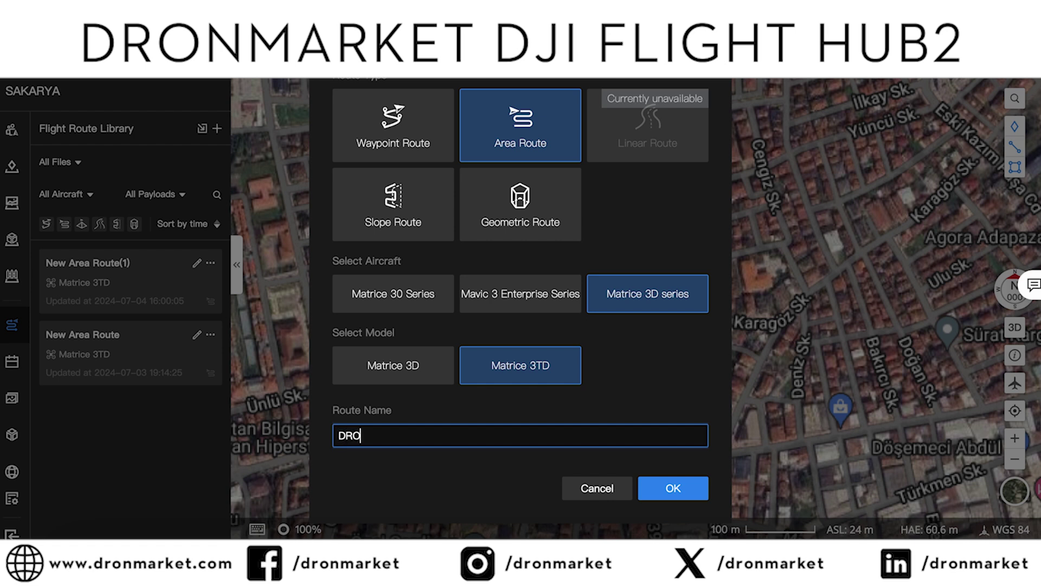
key(Caps_Lock)
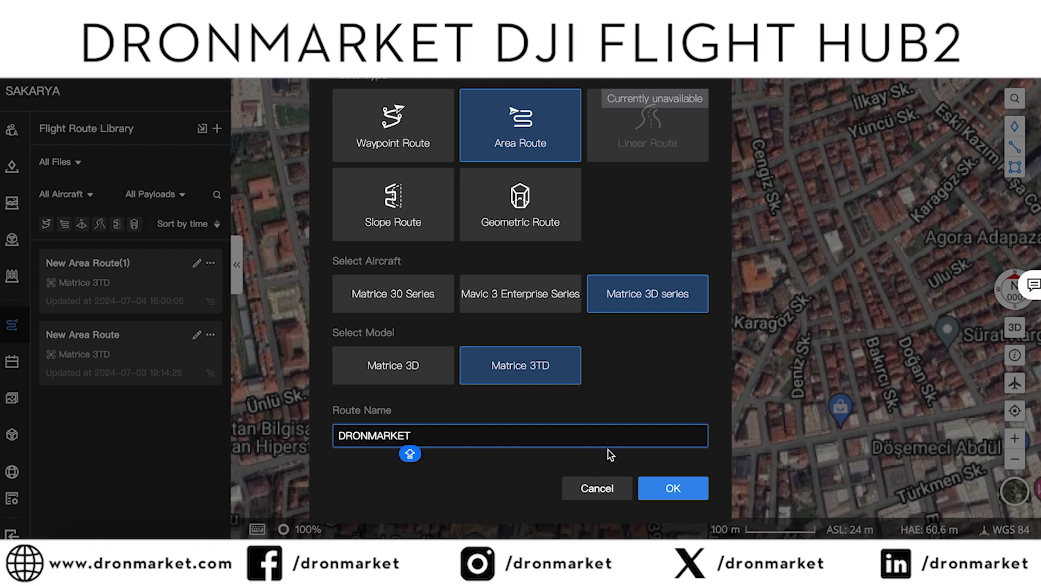
click(673, 487)
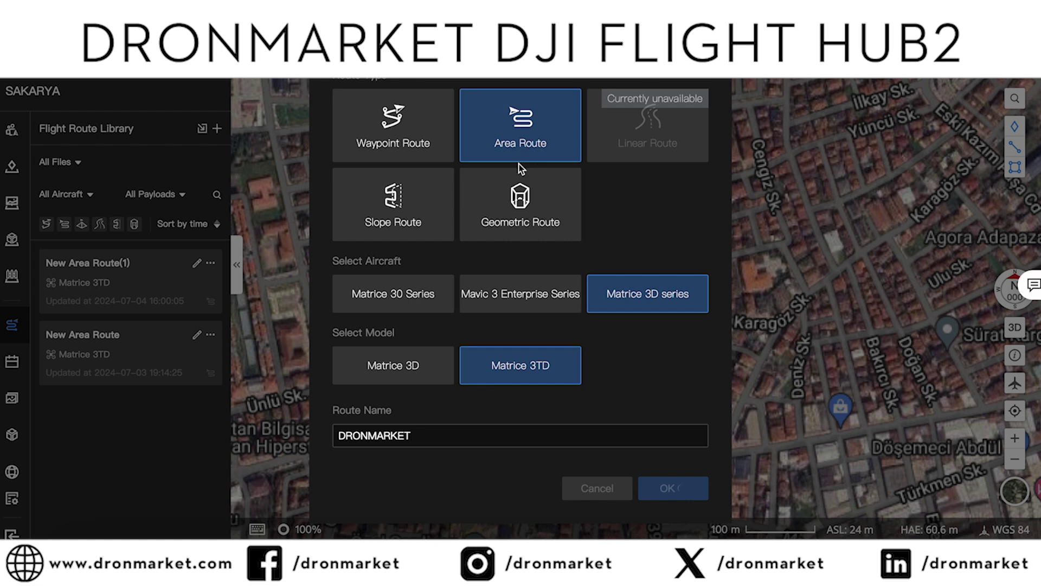
scroll(568, 198, up, 2)
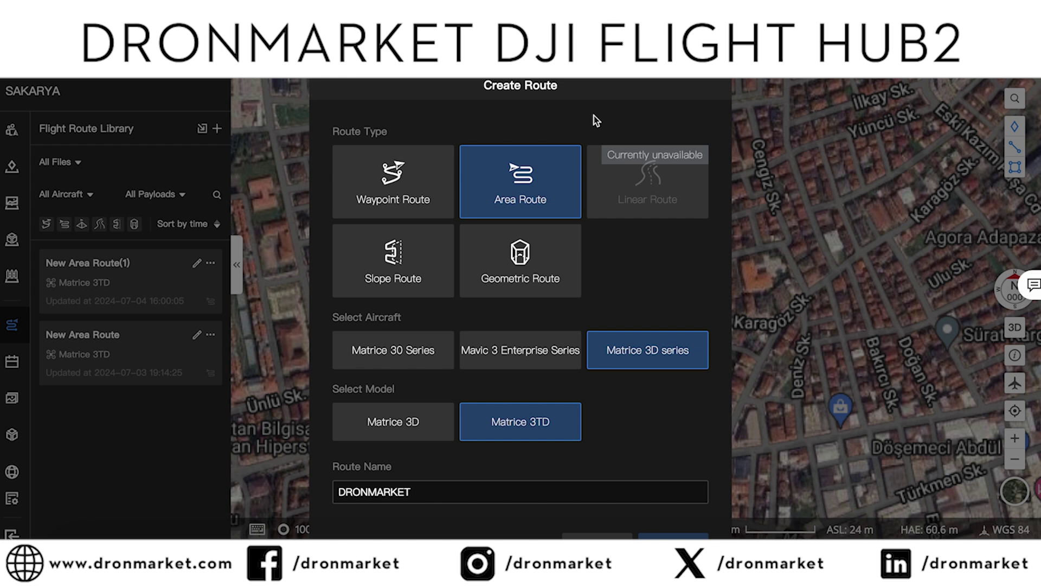
key(Return)
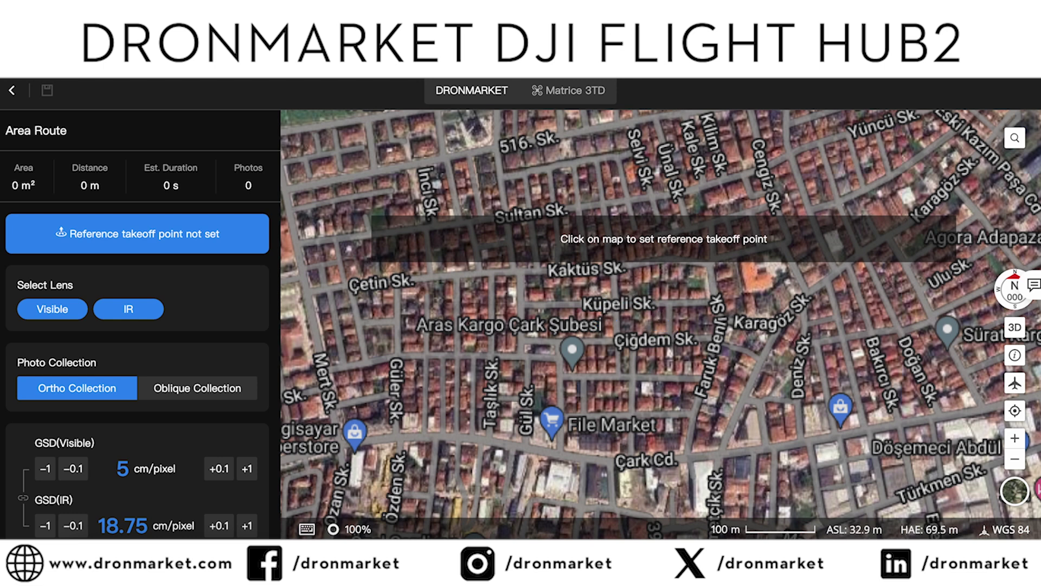
Switch the route map to 3D at close range and toggle the Building Model reference data.
click(1015, 329)
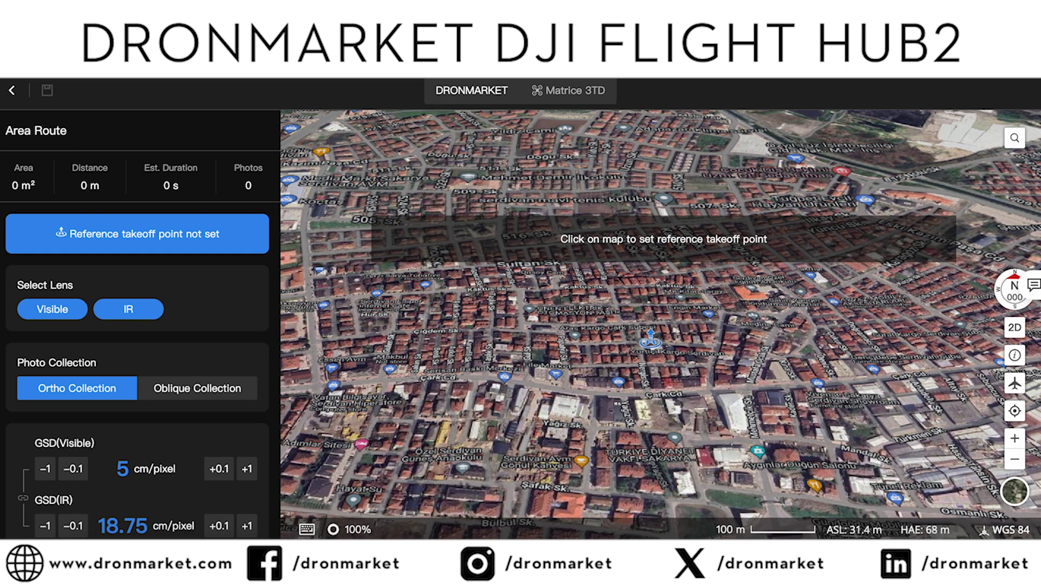
click(1019, 439)
click(1019, 440)
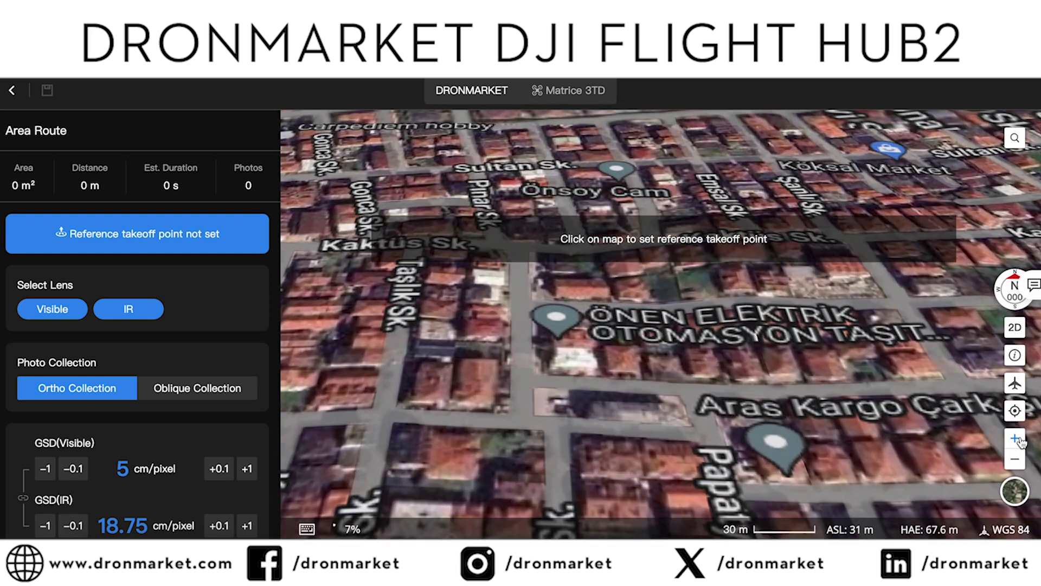
click(1019, 439)
click(1019, 440)
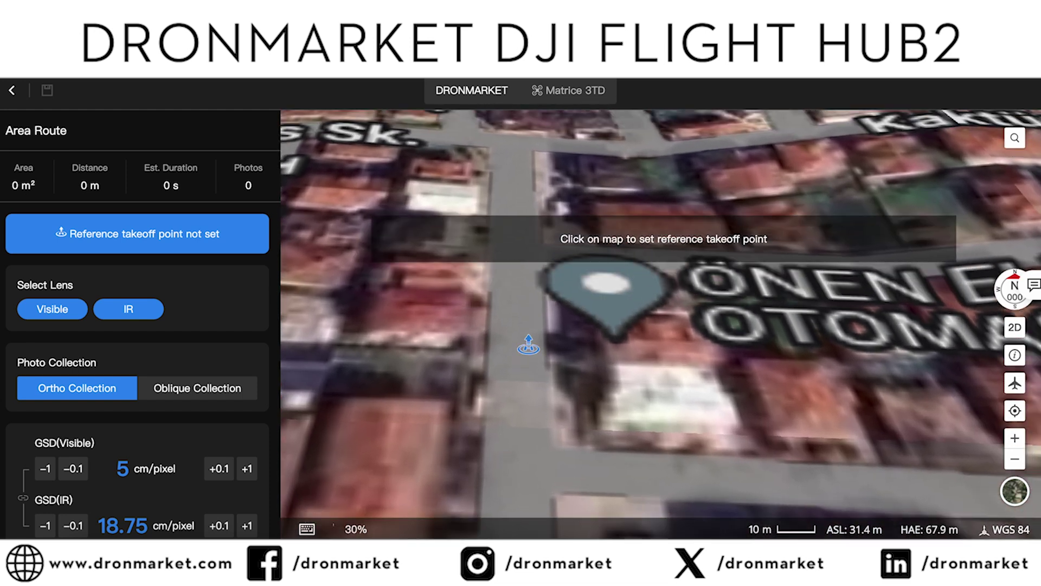
click(1022, 500)
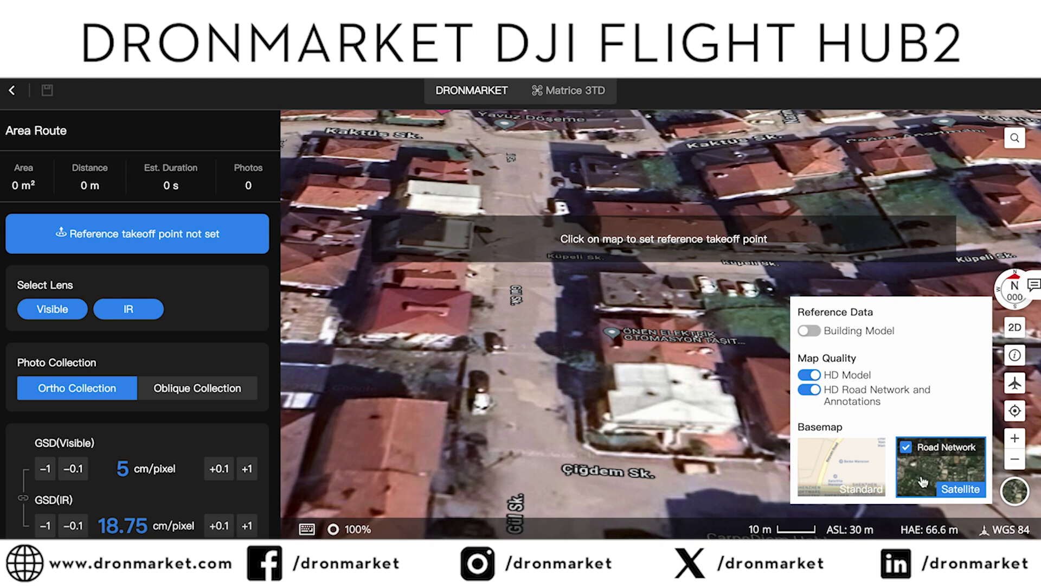
click(814, 332)
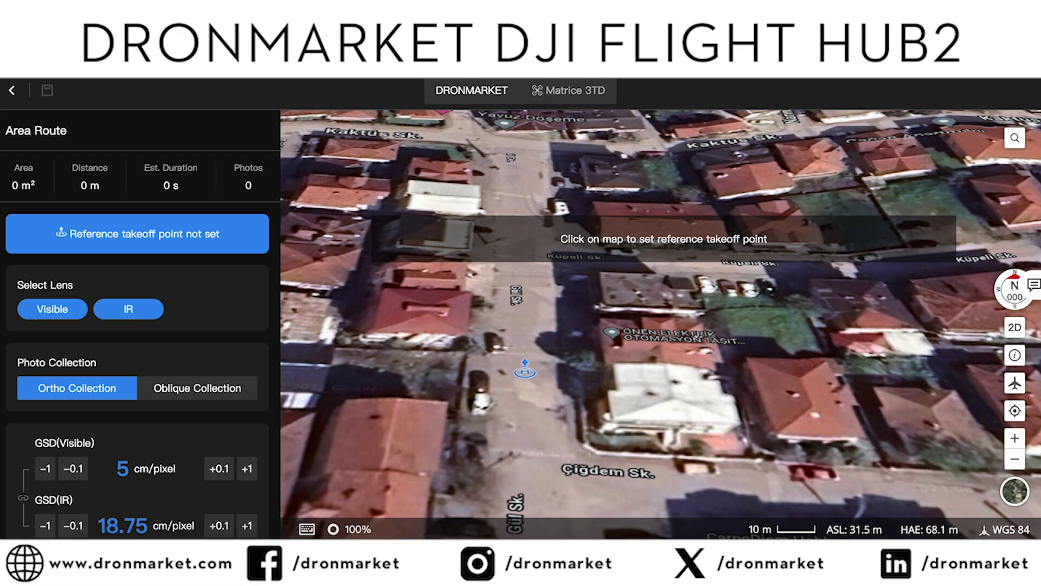
Set the reference takeoff point at the upper-left corner of the green field beside the construction site outside the city.
click(1016, 462)
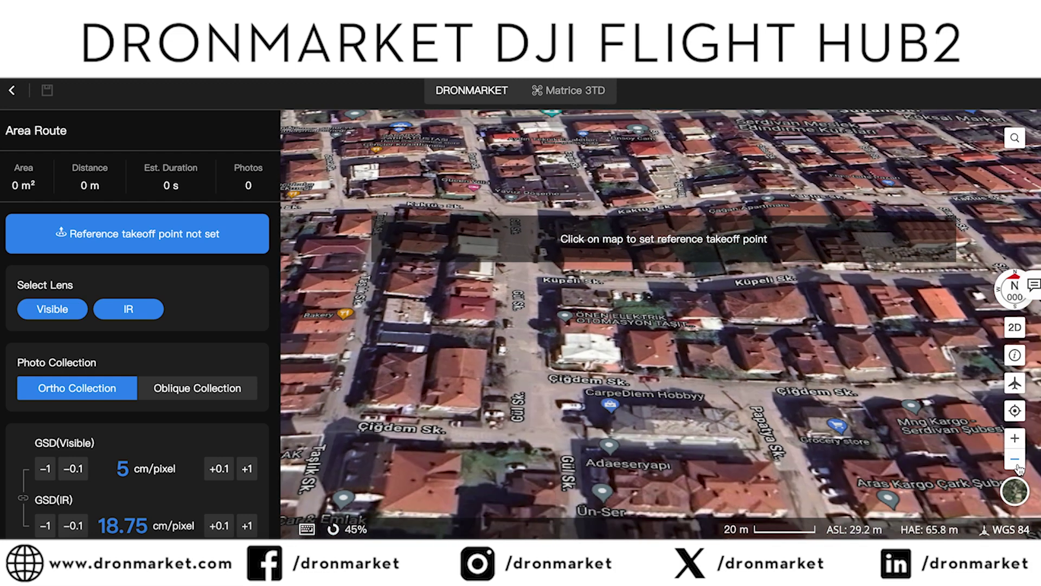
click(1015, 460)
click(1016, 460)
click(1016, 460)
click(1015, 460)
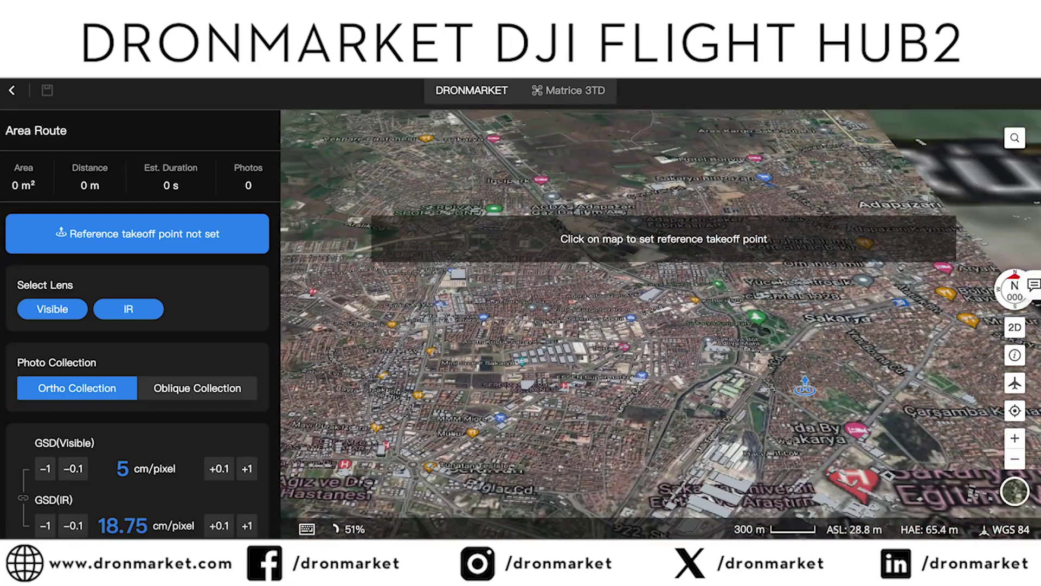
scroll(830, 196, up, 2)
scroll(830, 196, down, 2)
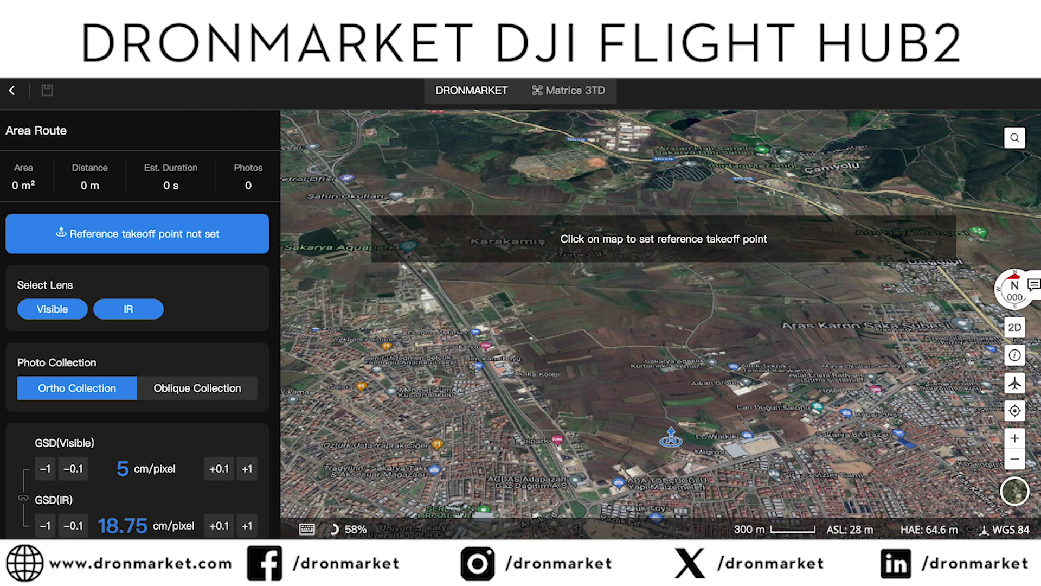
click(1015, 441)
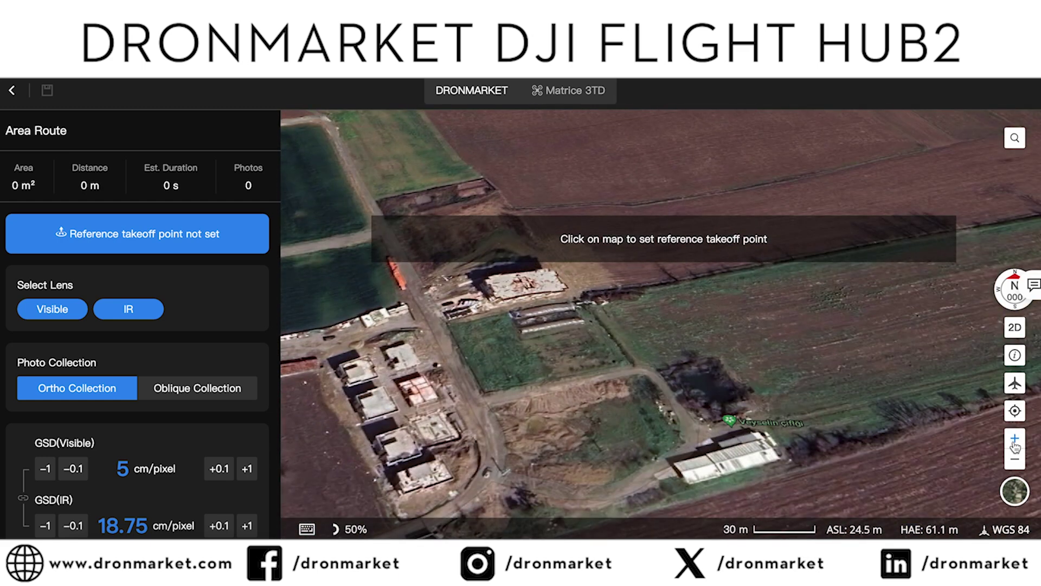
click(1015, 442)
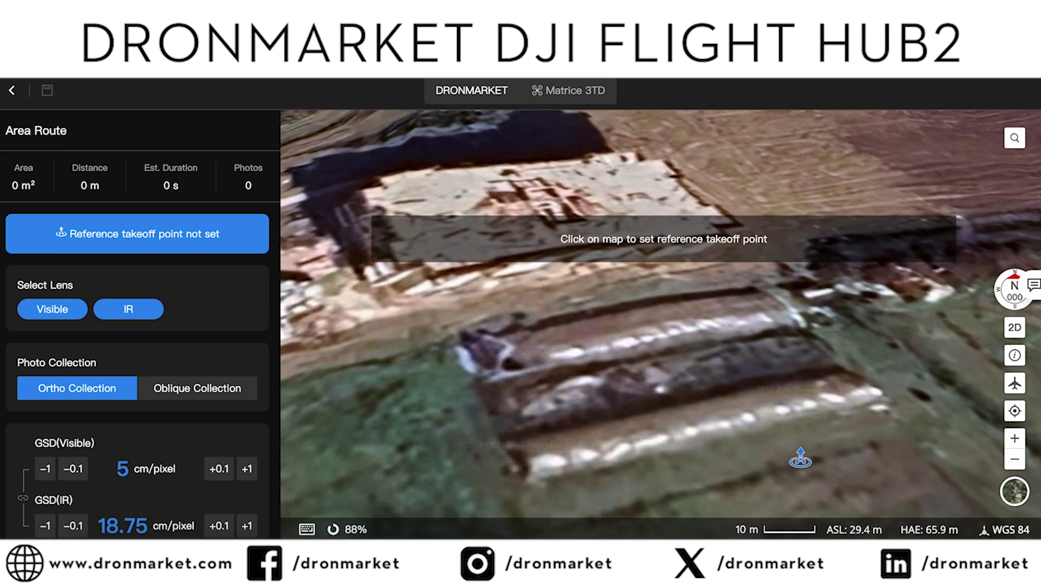
mouse_move(767, 457)
mouse_down()
mouse_move(766, 372)
mouse_move(795, 271)
mouse_up()
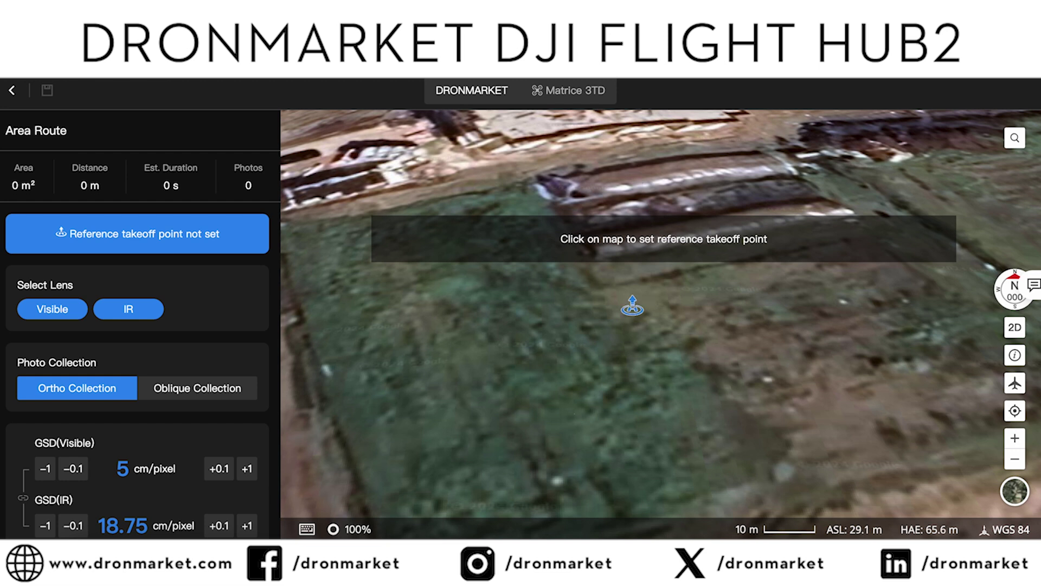
drag(398, 309, 483, 435)
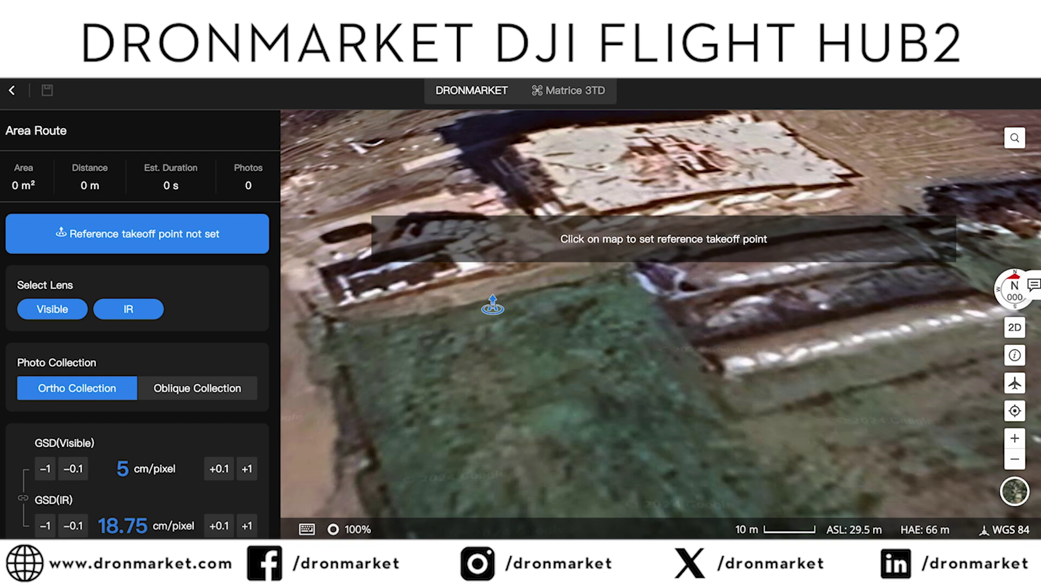
click(407, 329)
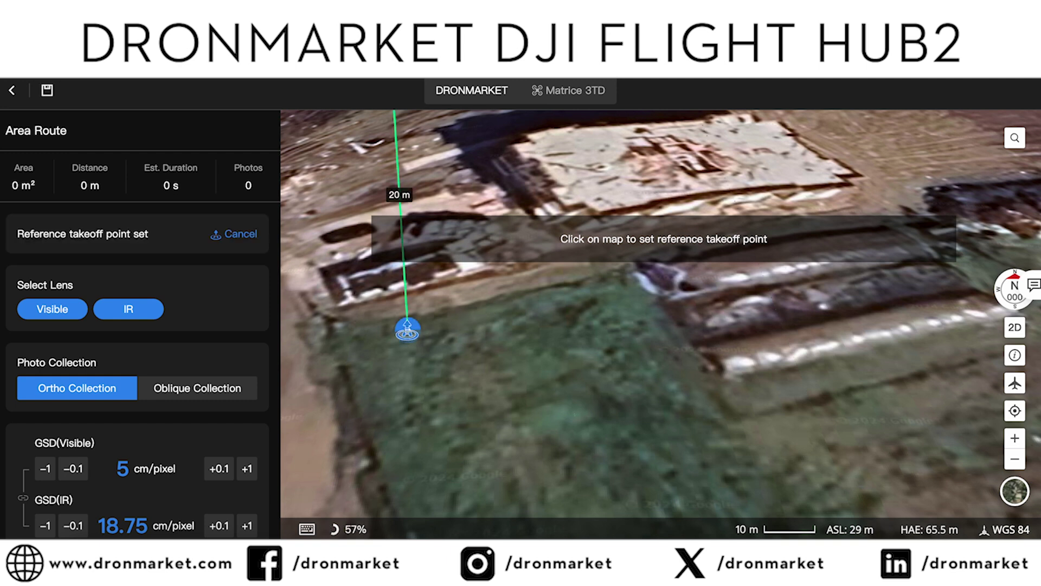
Reset the reference takeoff point slightly further east along the upper edge of the green field.
click(1010, 460)
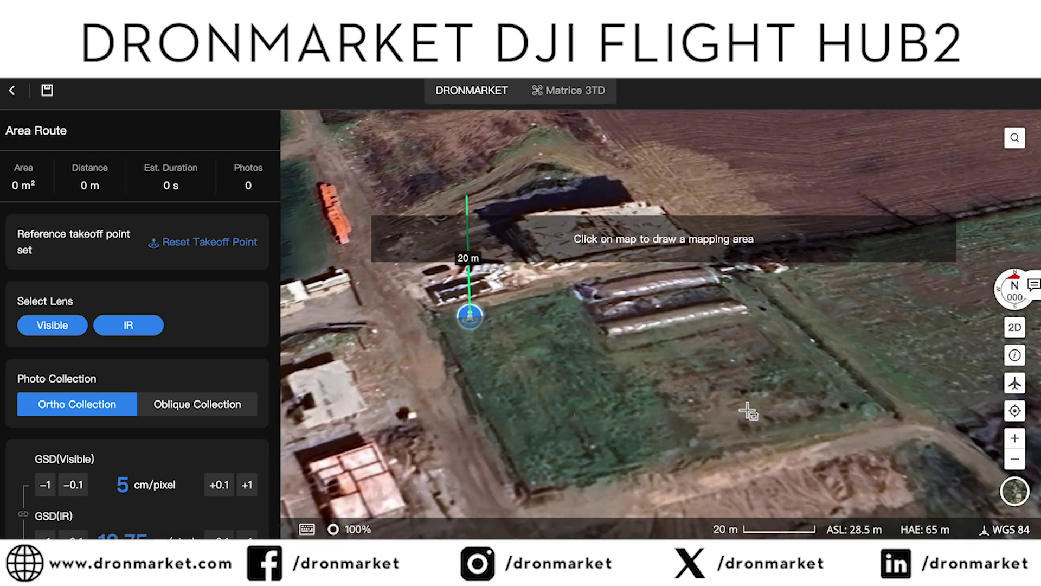
mouse_move(747, 411)
mouse_down()
mouse_move(770, 304)
mouse_move(782, 442)
mouse_move(806, 458)
mouse_up()
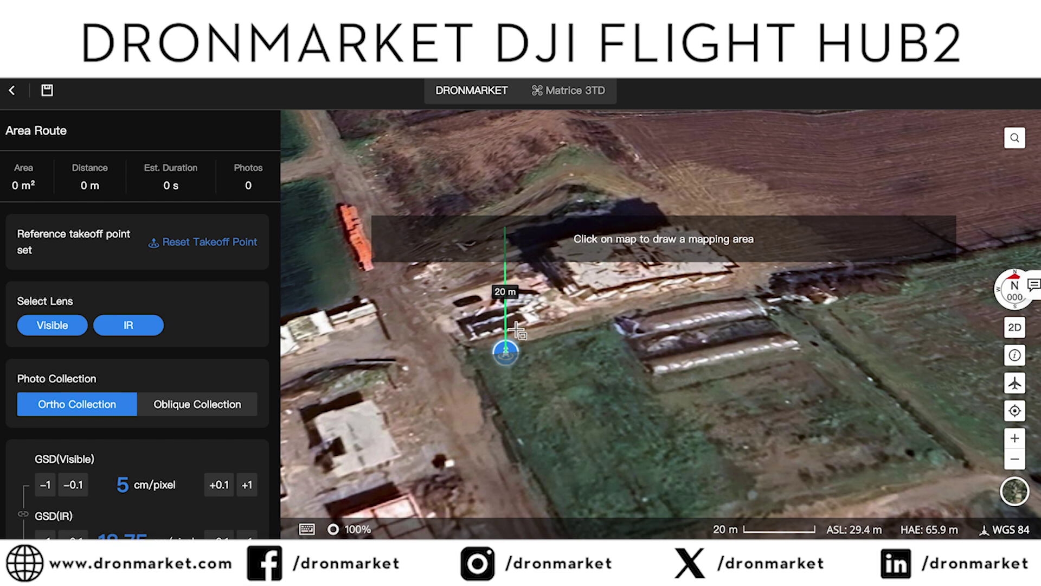
mouse_move(507, 348)
click(187, 245)
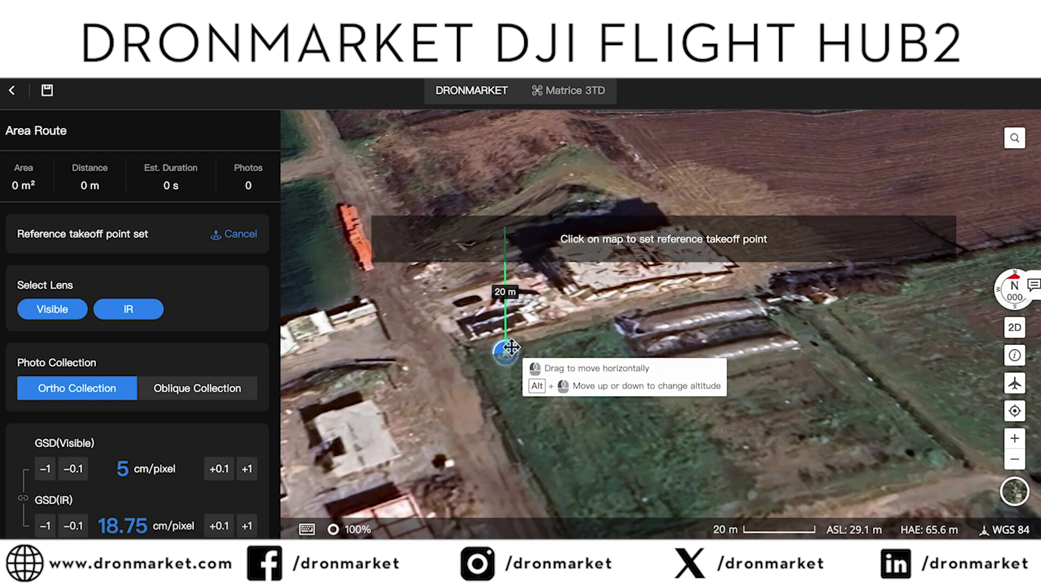
click(536, 348)
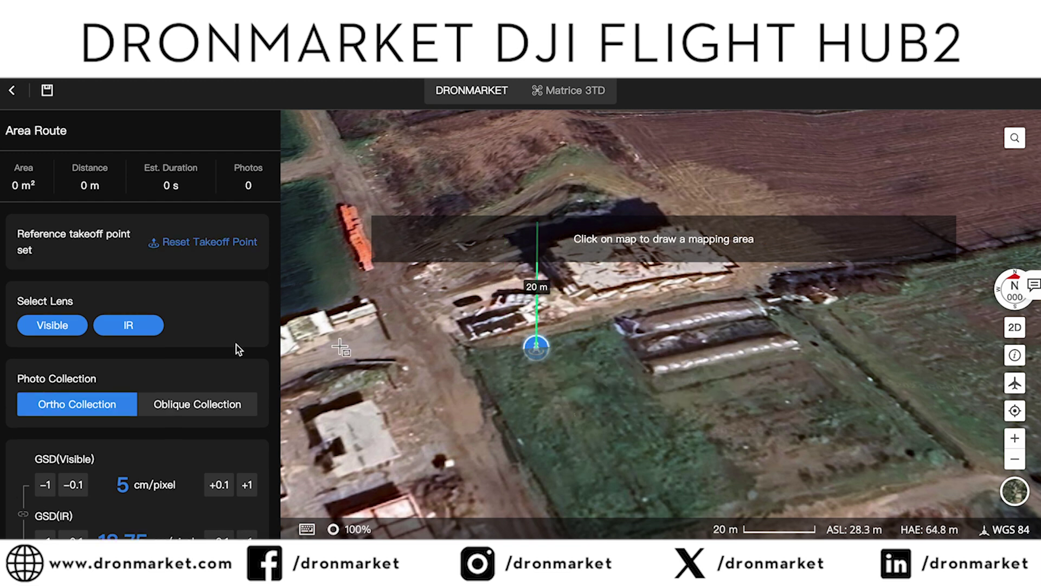
Deselect the Visible lens to review the IR-only GSD and altitude settings, and reselect Visible alongside IR.
drag(80, 305, 23, 307)
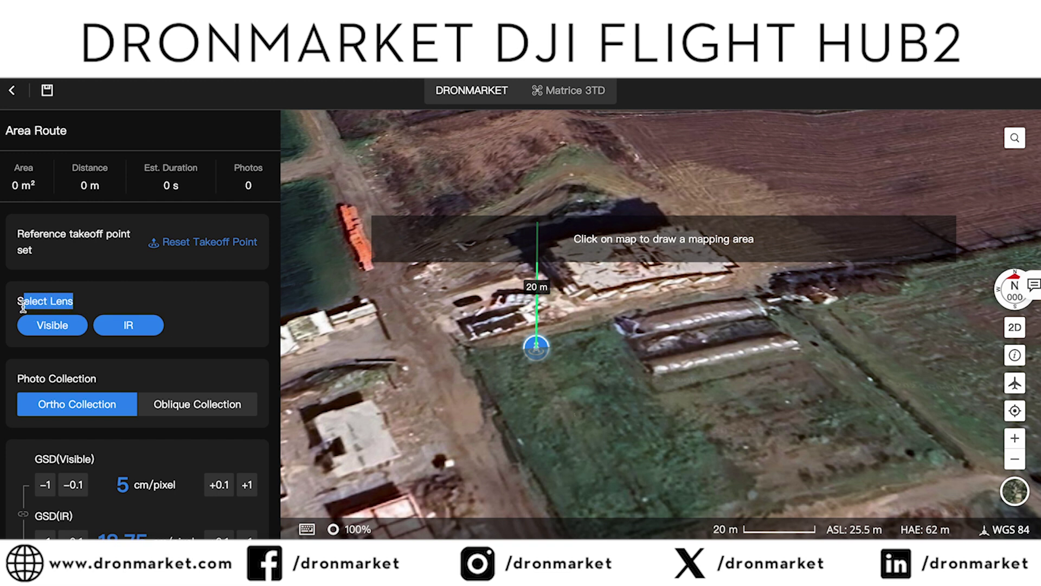
click(46, 327)
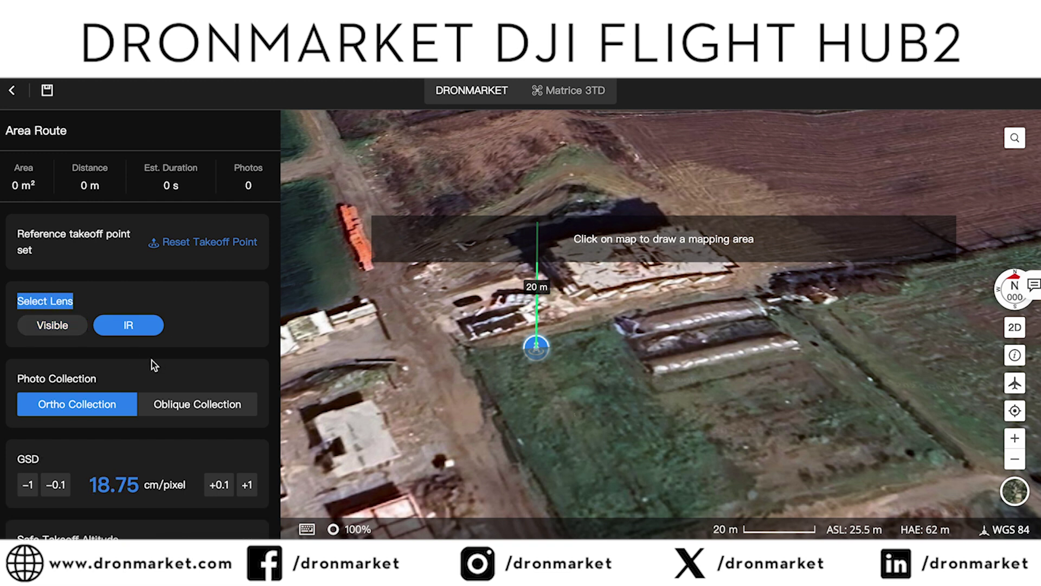
scroll(154, 367, down, 4)
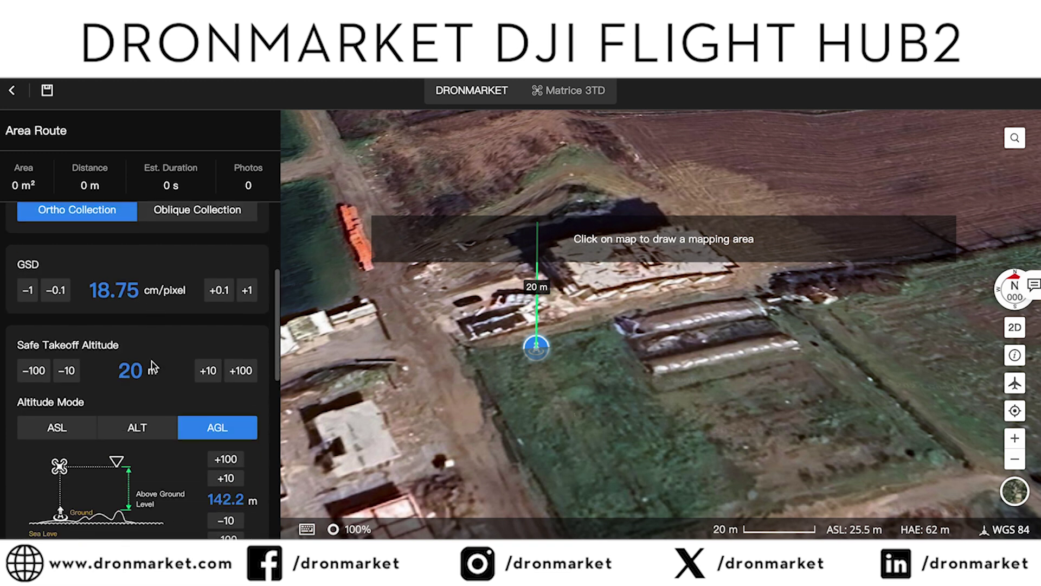
scroll(154, 367, up, 4)
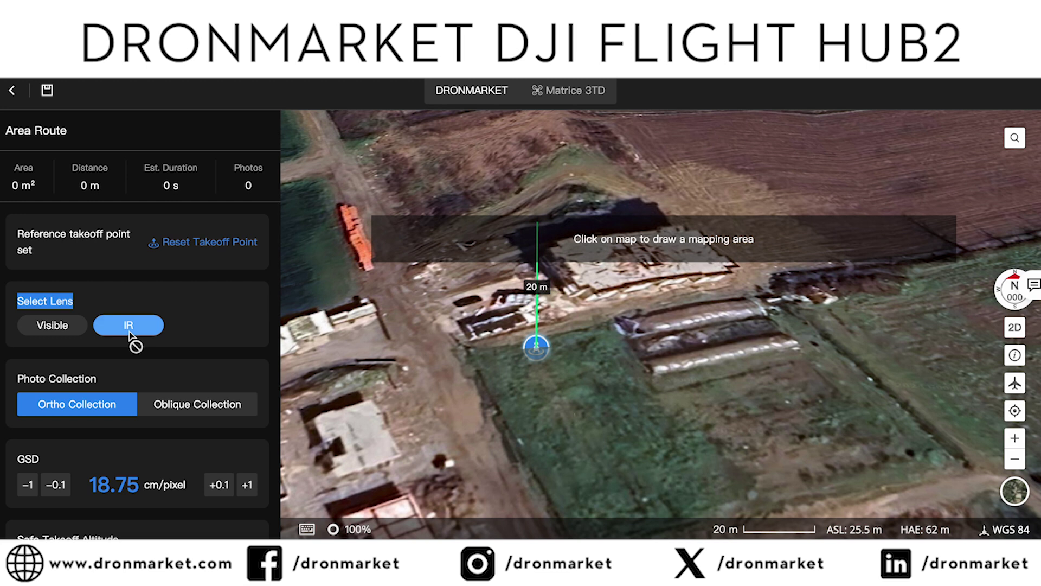
click(60, 328)
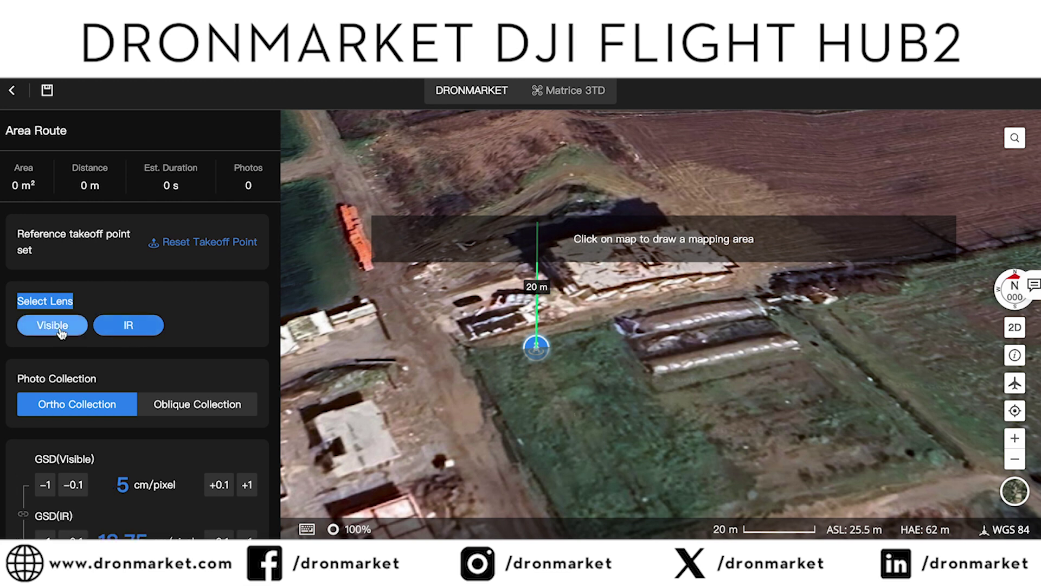
Deselect the IR lens and review the GSD and altitude settings for the Visible lens alone.
click(130, 325)
scroll(218, 316, down, 8)
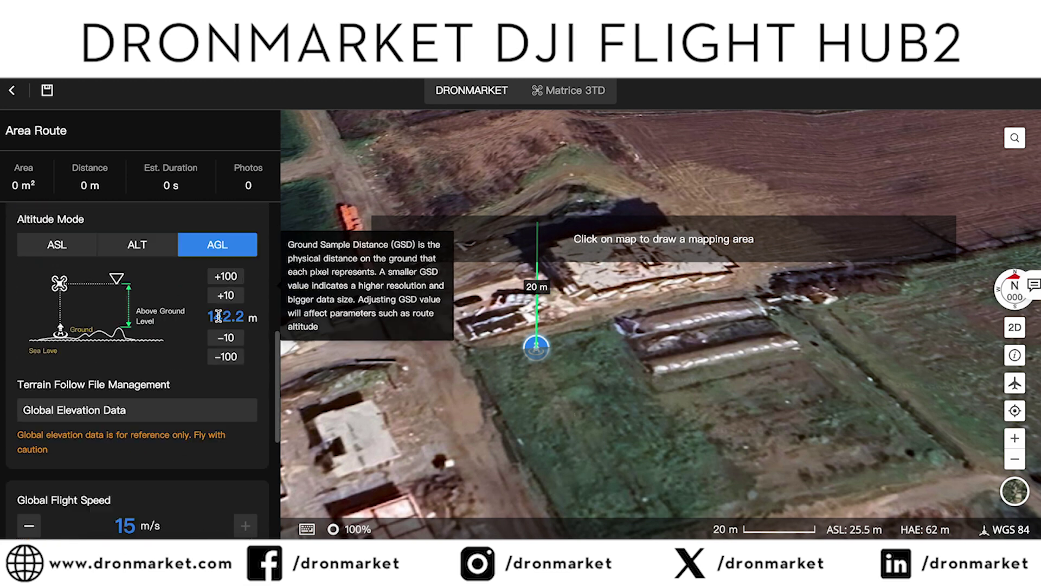
scroll(218, 316, up, 6)
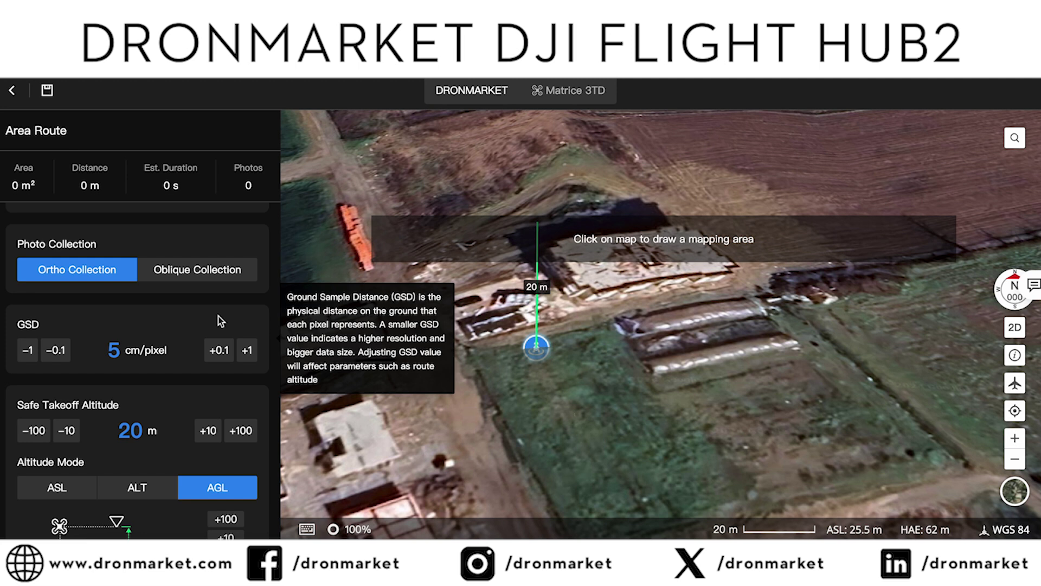
scroll(218, 316, up, 3)
scroll(218, 315, down, 3)
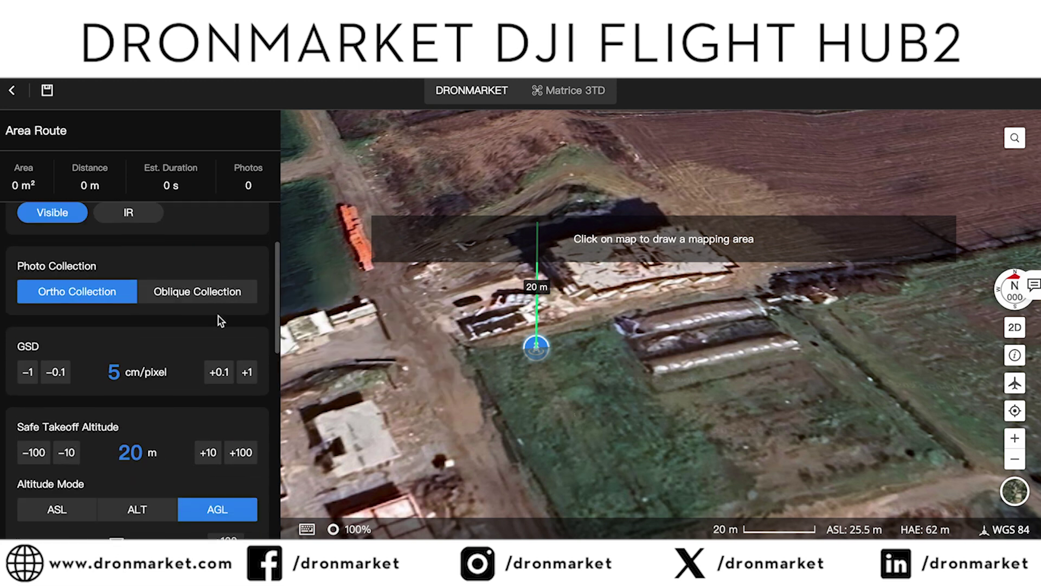
scroll(218, 315, up, 2)
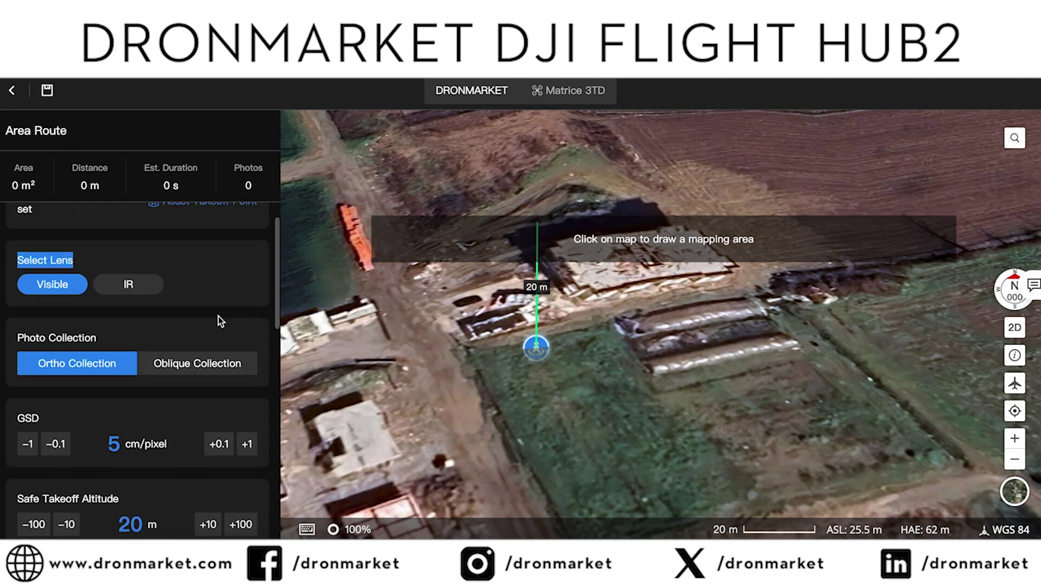
Switch the lens selection to IR only and review its GSD, altitude, flight speed and course angle settings.
click(110, 288)
click(69, 292)
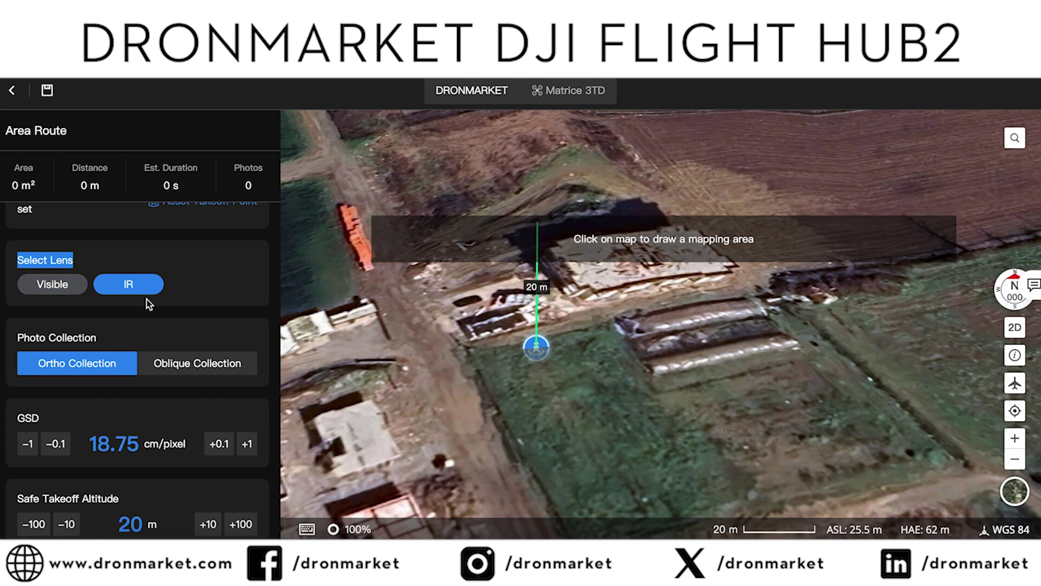
scroll(210, 298, down, 3)
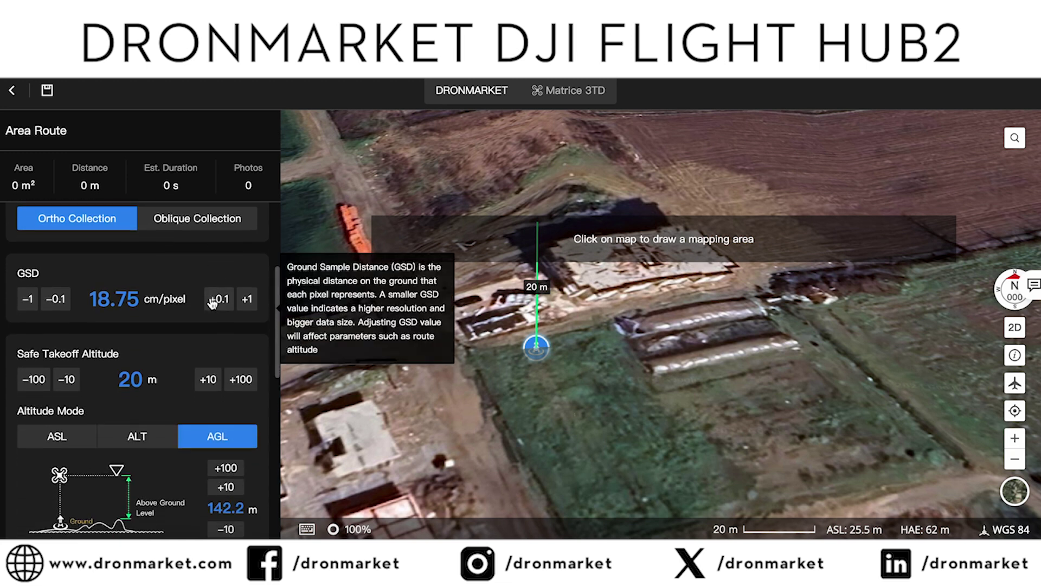
scroll(211, 298, down, 8)
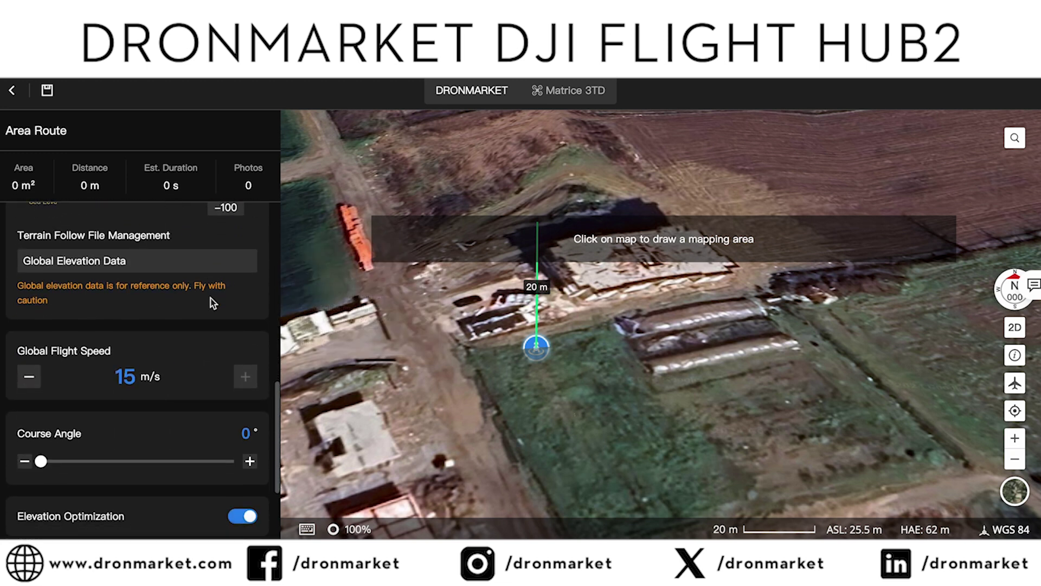
scroll(211, 297, down, 4)
scroll(211, 297, up, 15)
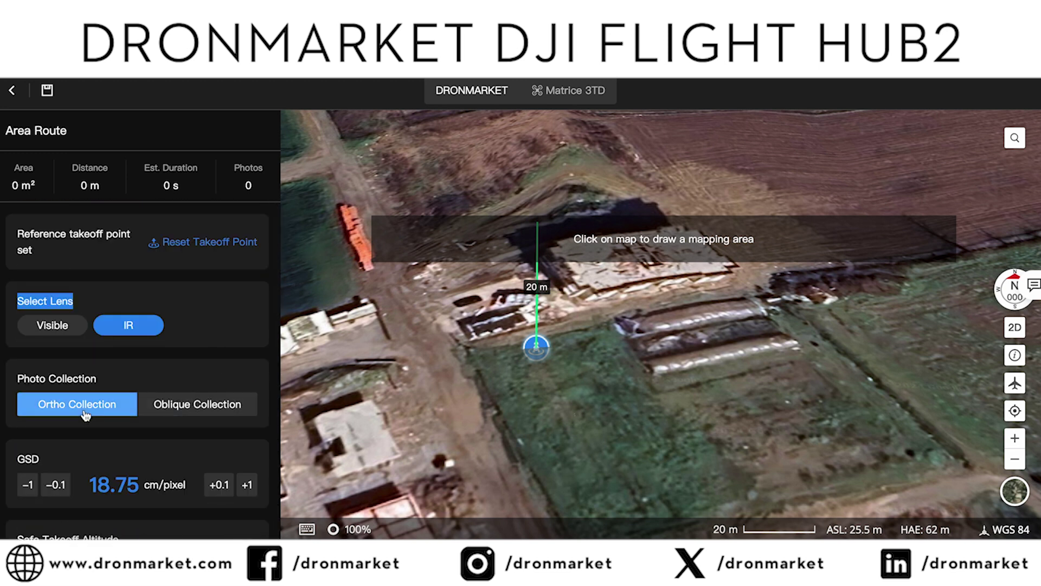
scroll(60, 406, down, 1)
scroll(51, 239, up, 1)
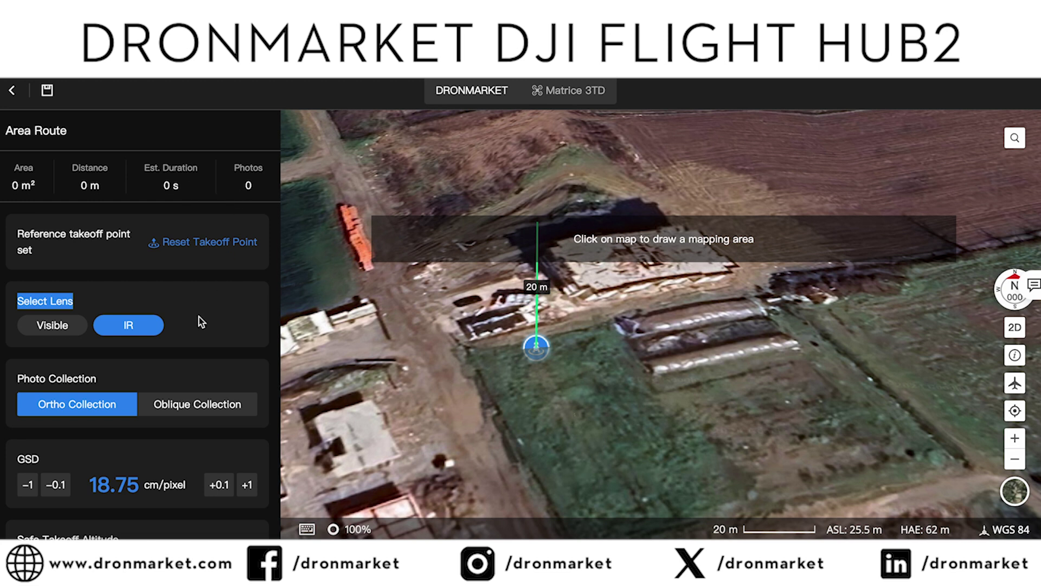
Select the Visible lens again so that both Visible and IR are used.
scroll(200, 320, down, 3)
scroll(144, 303, up, 1)
click(63, 267)
click(63, 265)
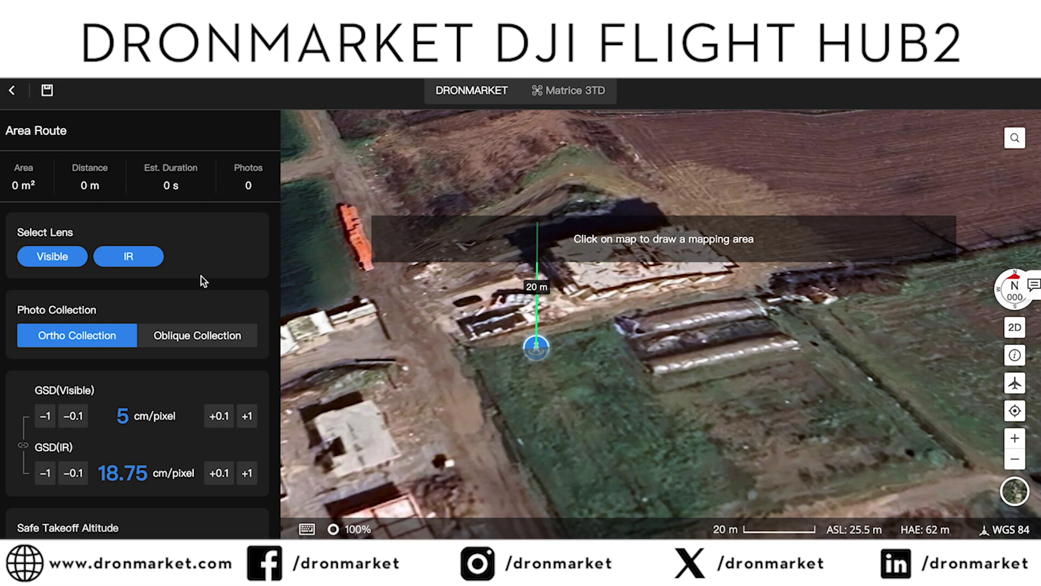
Switch the photo collection to Oblique Collection to view its GSD options, and return it to Ortho Collection.
scroll(201, 276, down, 1)
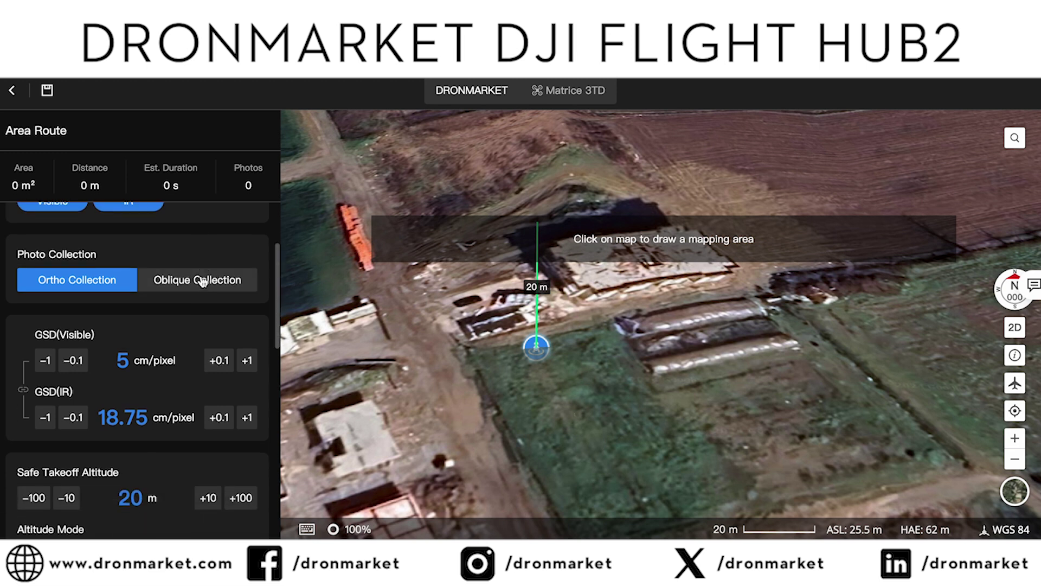
scroll(151, 240, up, 3)
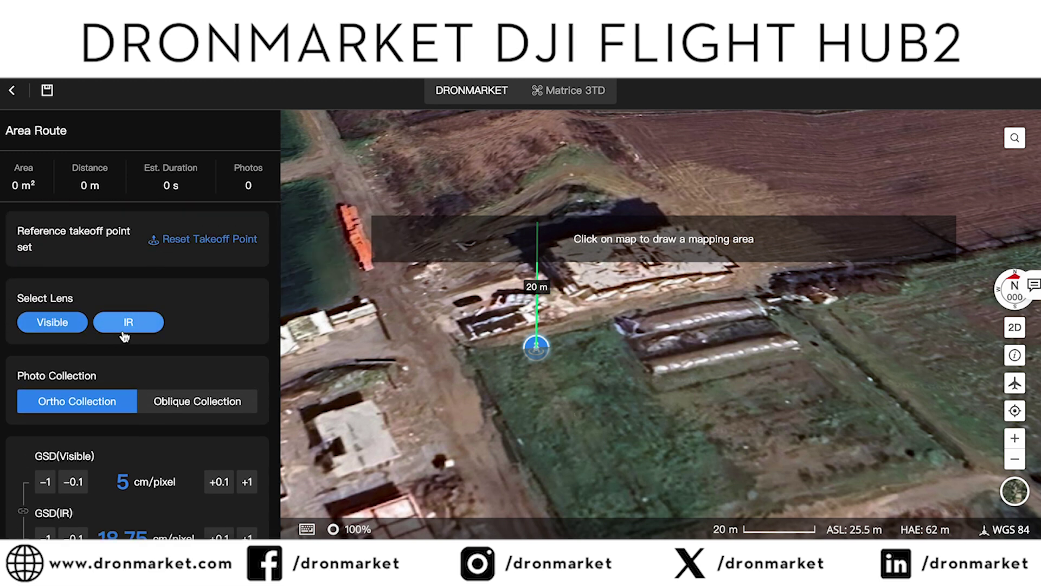
scroll(165, 326, down, 3)
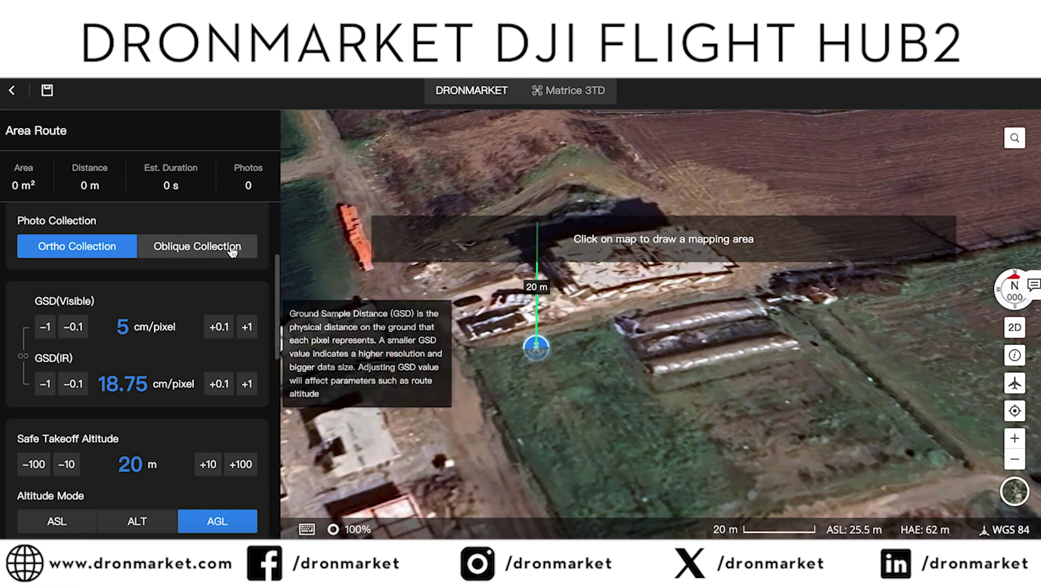
click(214, 247)
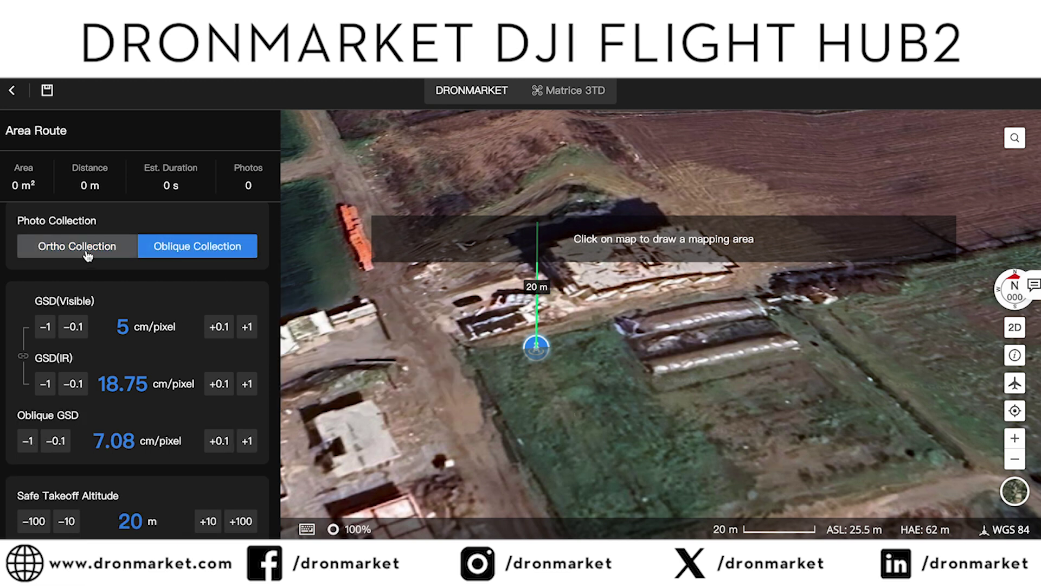
click(88, 256)
mouse_move(149, 294)
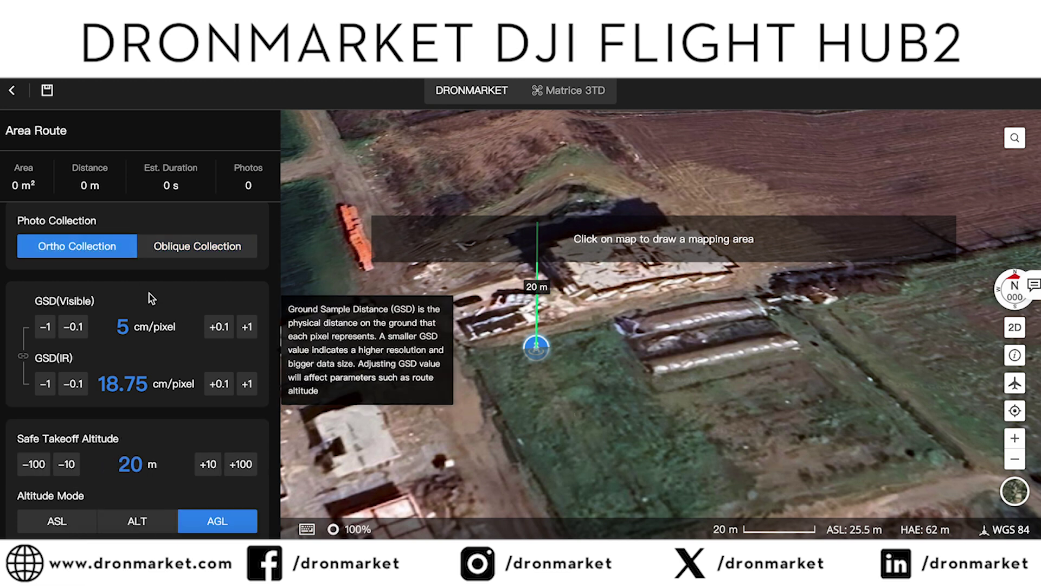
Set the route's AGL altitude to 40 m and check the Visible and IR GSD values against it.
scroll(149, 294, down, 1)
scroll(148, 294, down, 1)
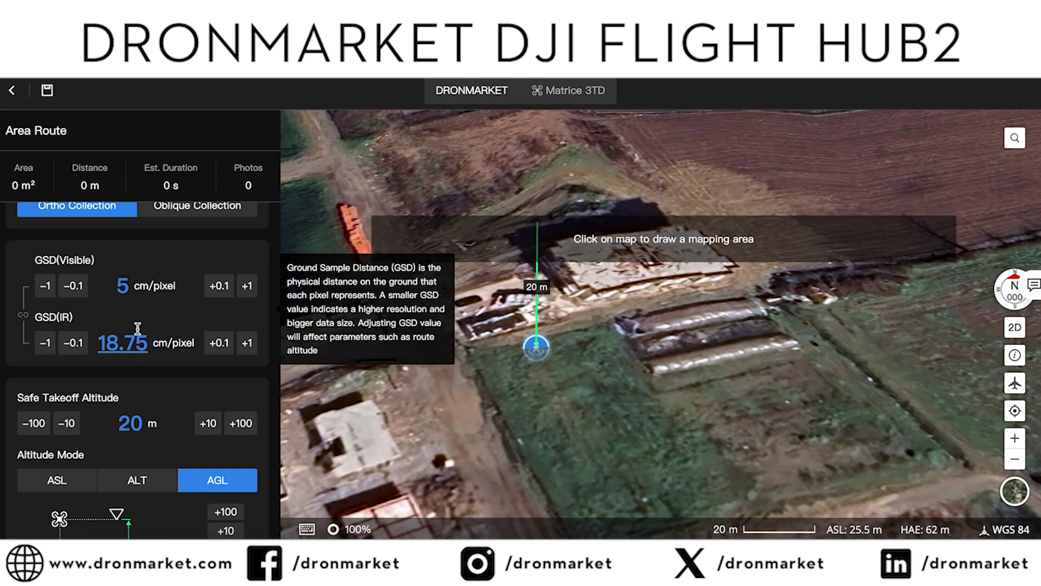
scroll(137, 328, down, 5)
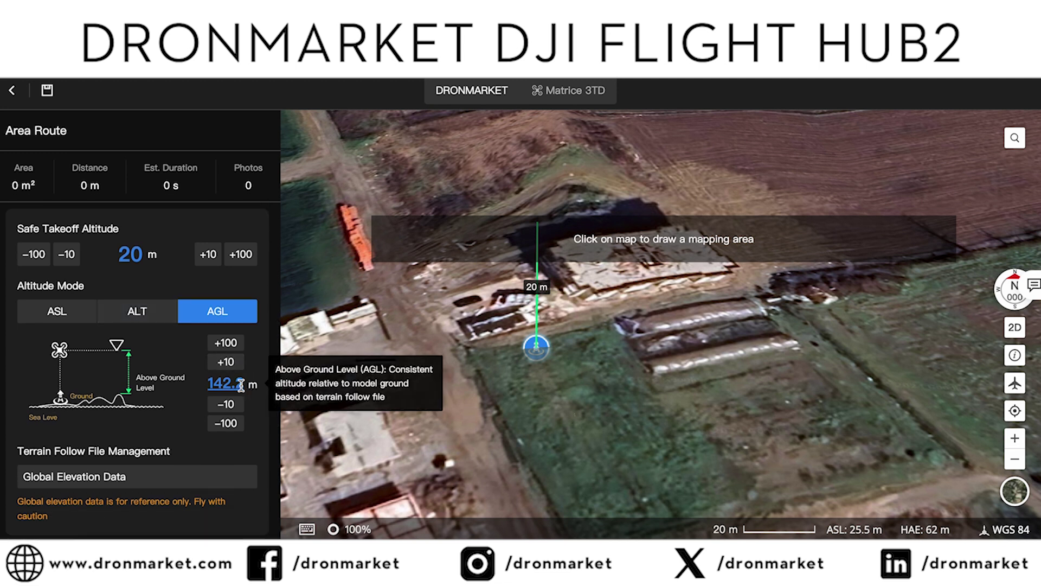
click(241, 383)
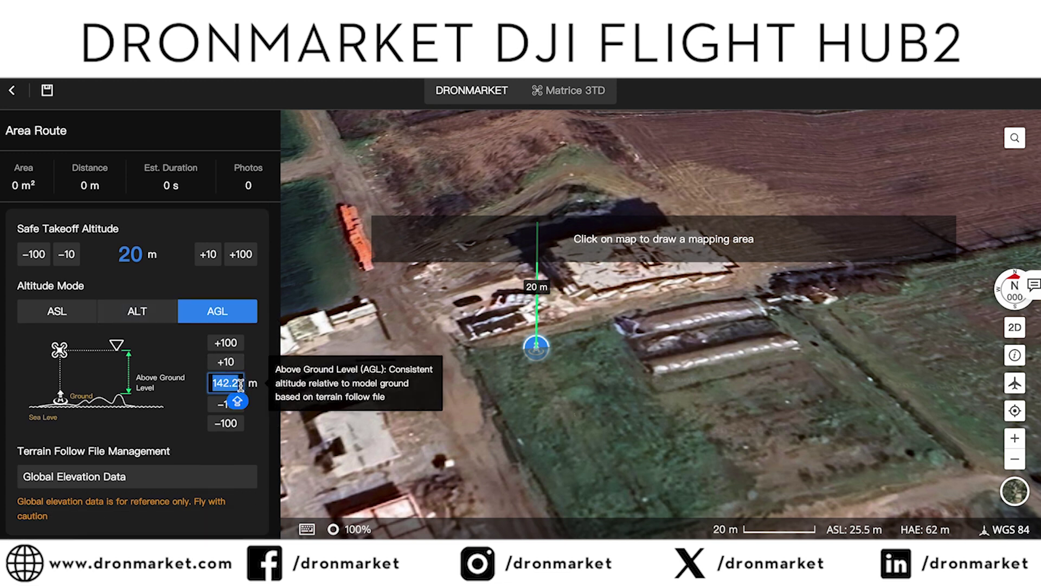
text(40)
key(Return)
scroll(202, 342, up, 3)
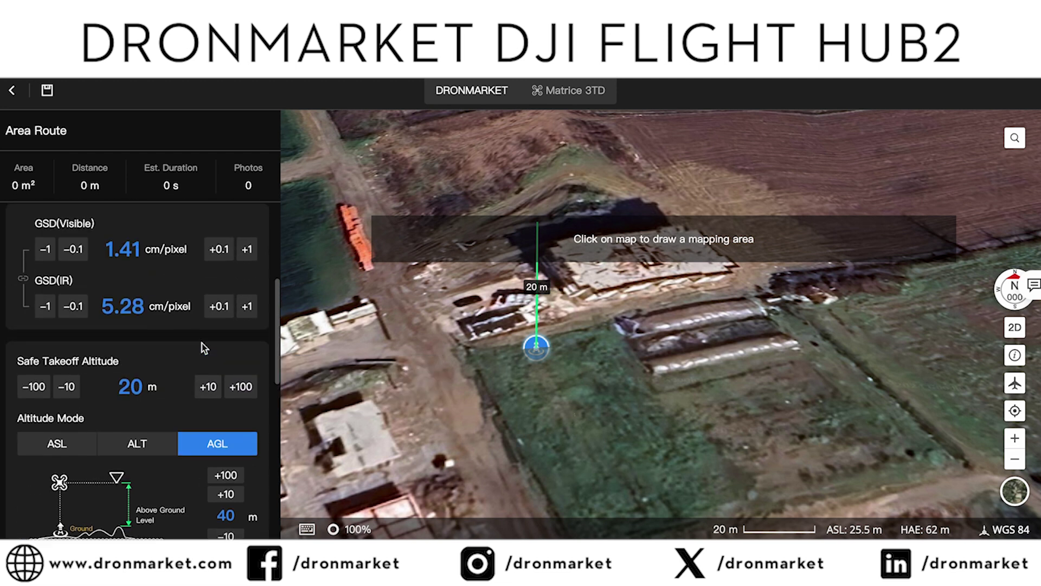
scroll(201, 343, up, 2)
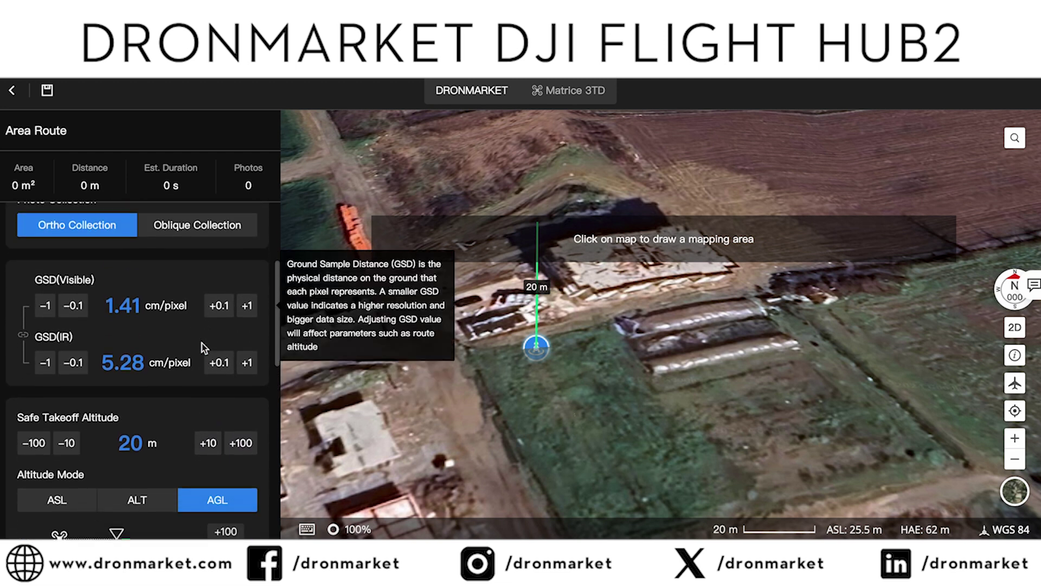
scroll(202, 343, down, 2)
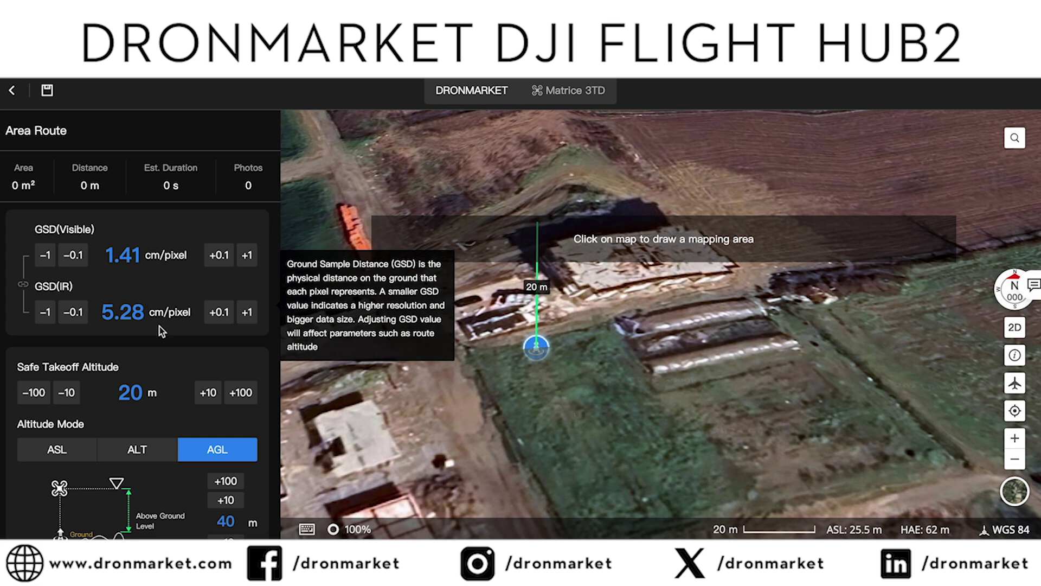
scroll(161, 331, down, 5)
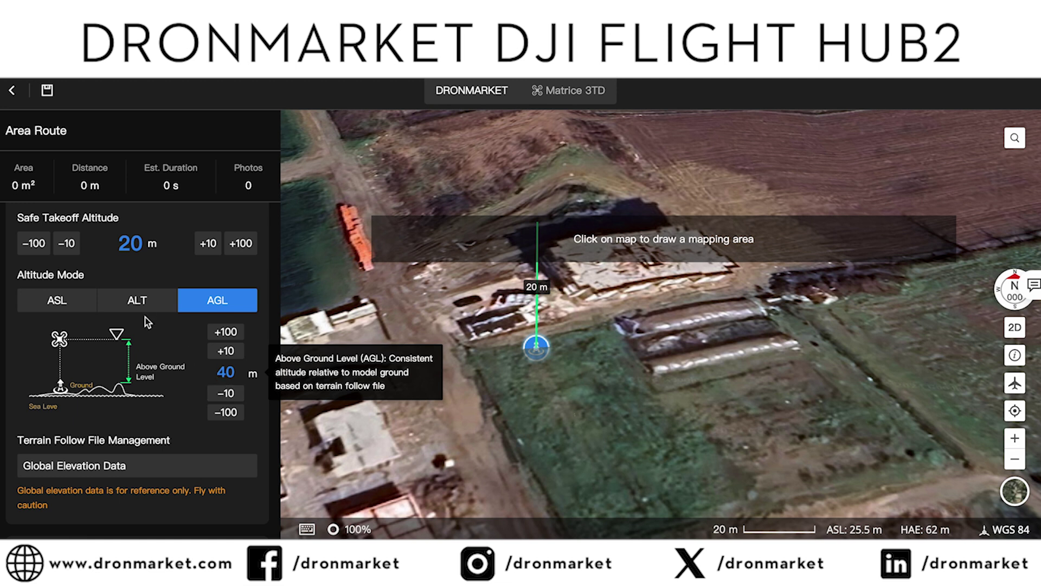
scroll(145, 317, up, 5)
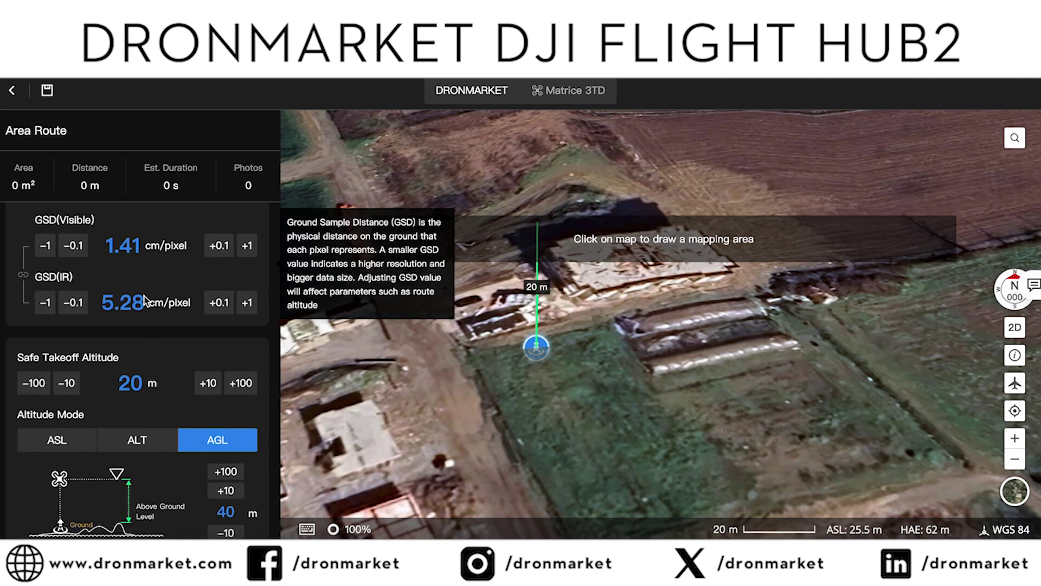
Deselect the IR lens so the area route uses only the Visible lens.
scroll(156, 328, up, 8)
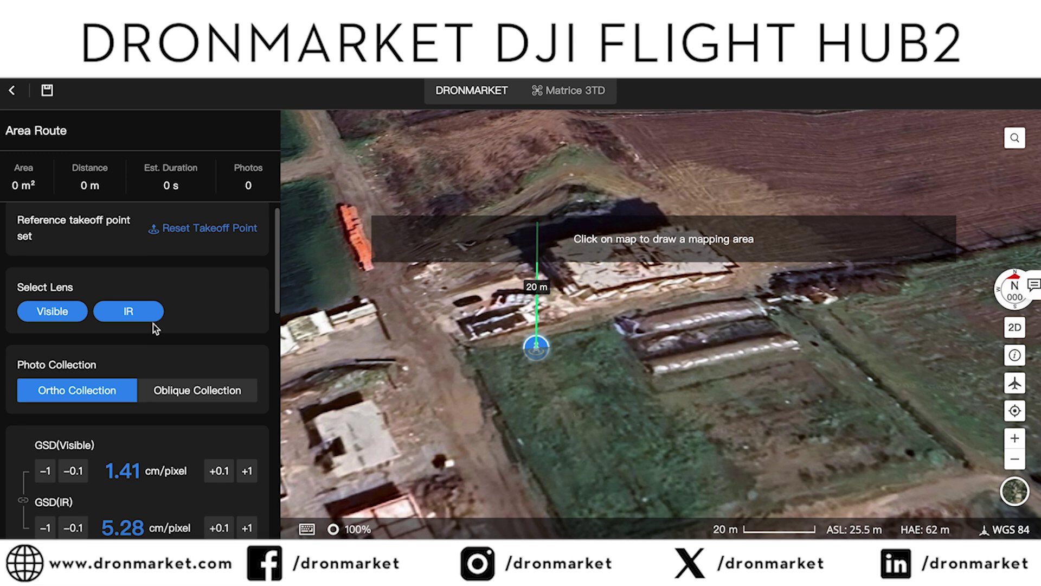
click(139, 313)
scroll(166, 323, down, 1)
scroll(169, 322, down, 1)
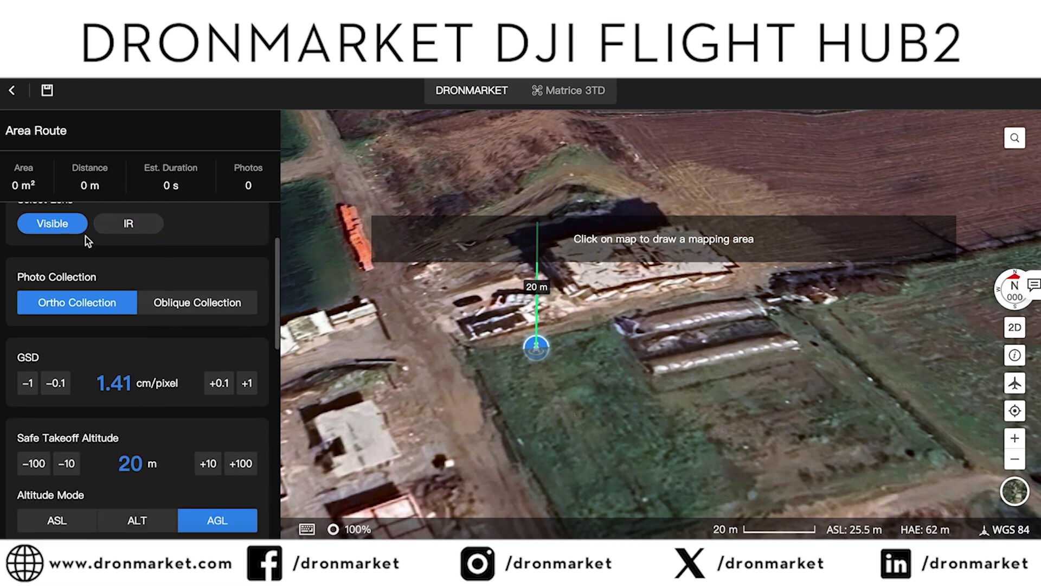
mouse_move(103, 412)
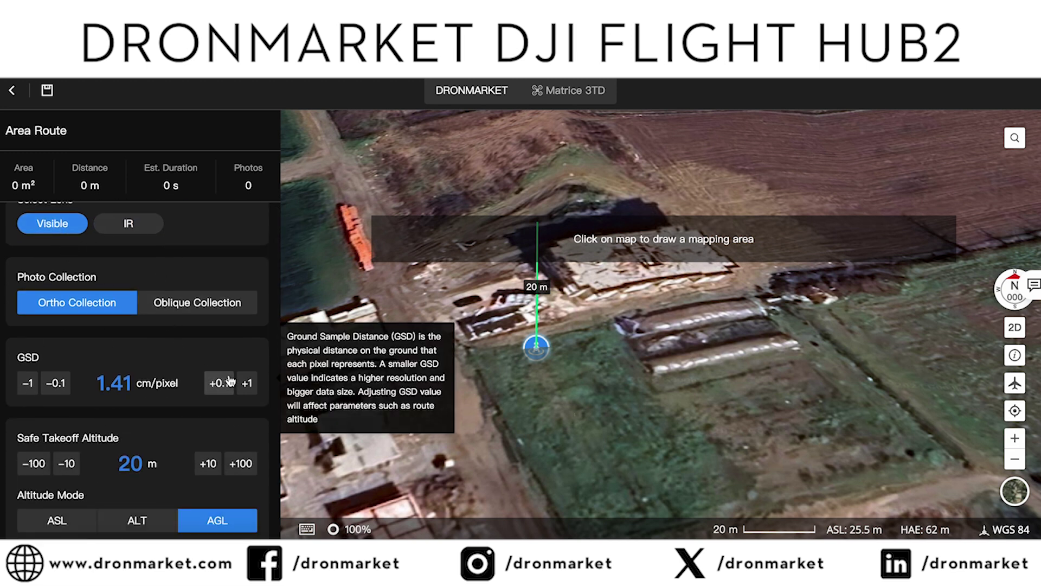
Set the route's AGL altitude to 100 m and check the GSD for the Visible lens.
scroll(24, 352, down, 5)
mouse_move(136, 400)
double_click(227, 395)
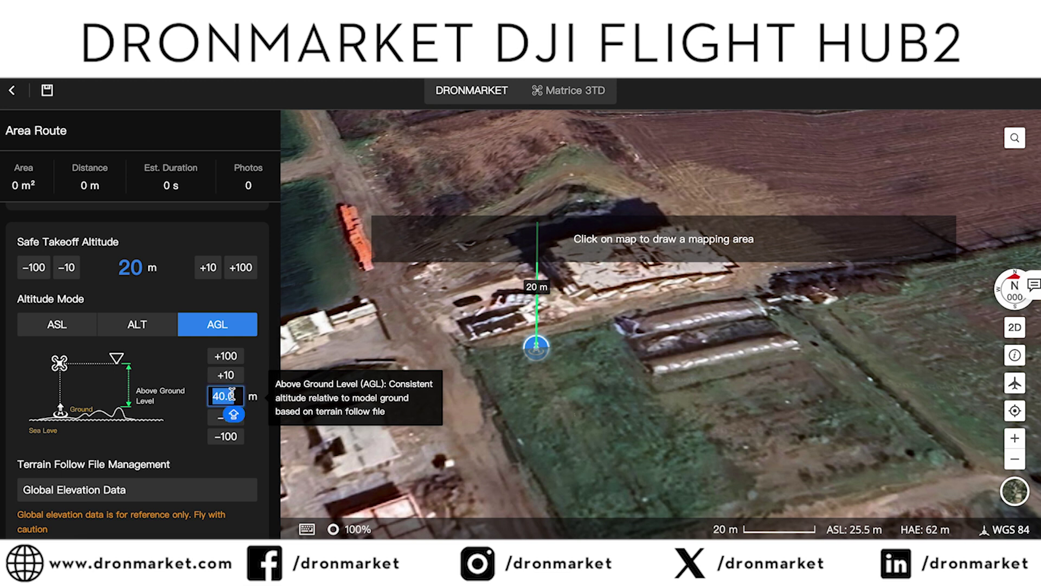
text(100)
click(251, 311)
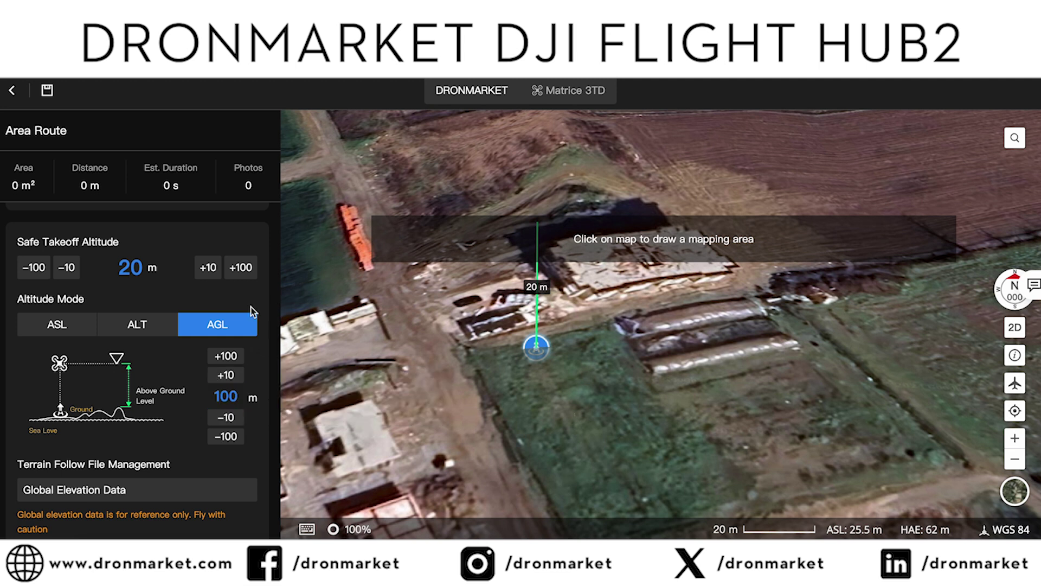
scroll(252, 313, up, 3)
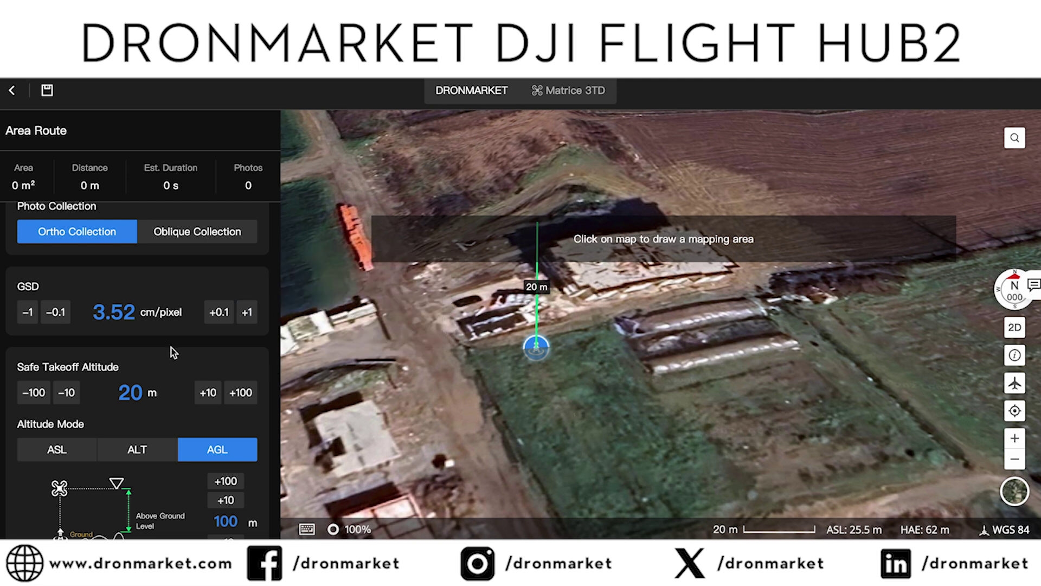
scroll(172, 353, up, 1)
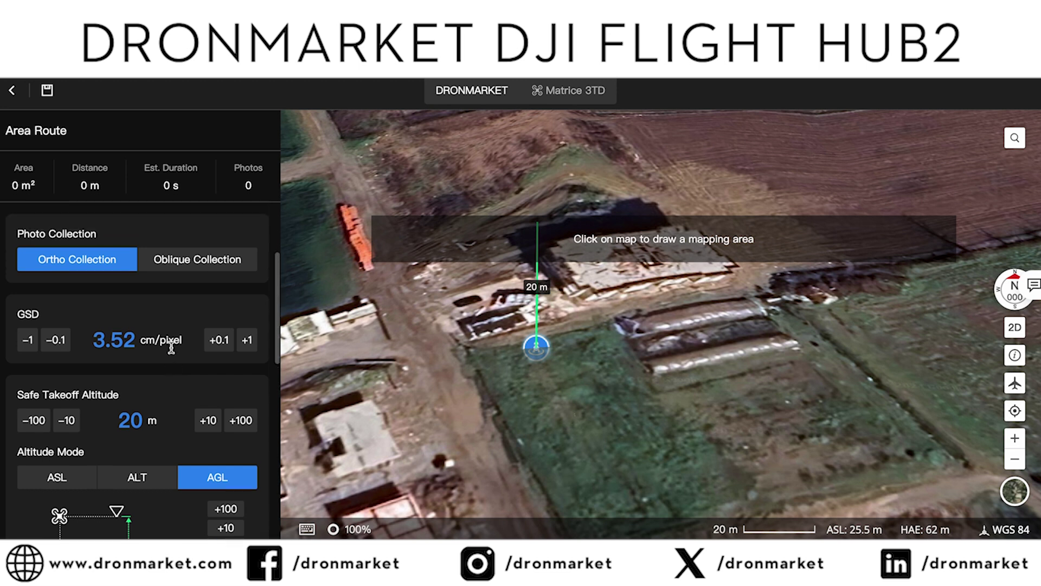
Lower the global flight speed by five increments and raise it again by three increments.
scroll(172, 352, down, 8)
scroll(173, 352, down, 1)
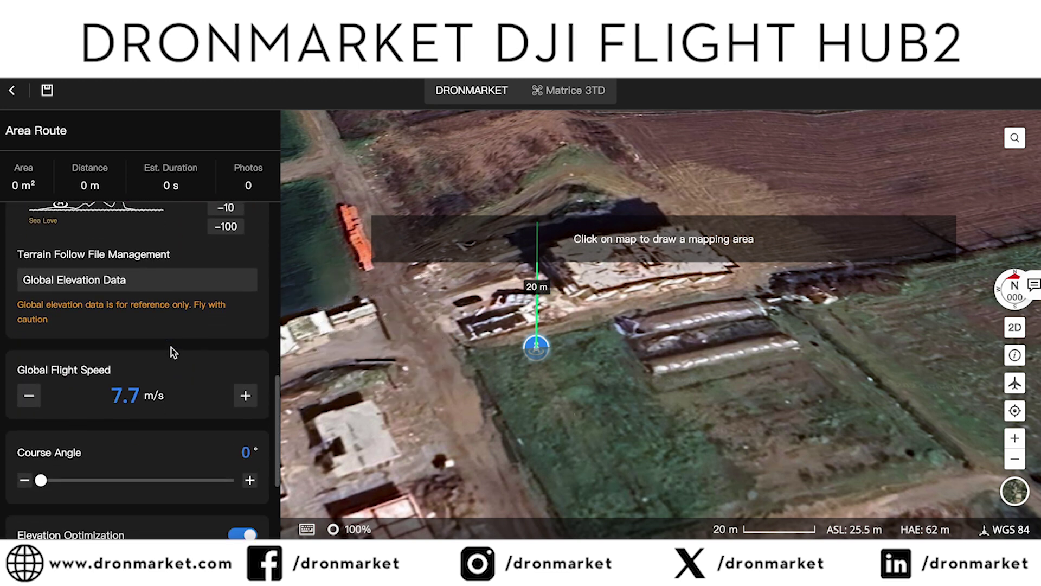
click(28, 395)
click(29, 395)
click(28, 395)
click(28, 395)
click(28, 395)
click(245, 395)
click(245, 395)
click(245, 395)
Review the GSD, safe takeoff altitude, altitude mode and terrain follow settings of the area route.
scroll(166, 287, up, 6)
scroll(166, 286, up, 4)
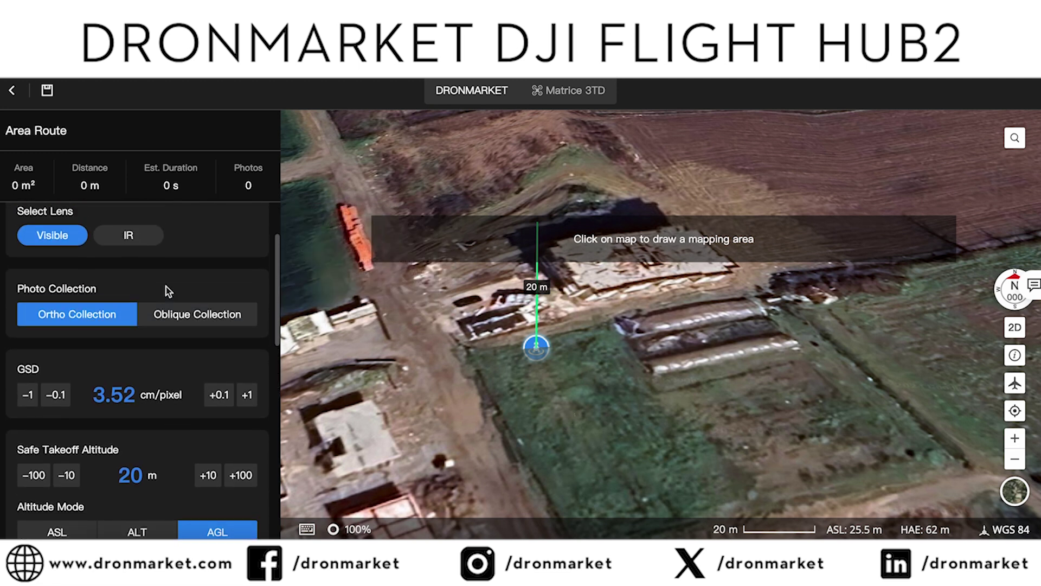
mouse_move(83, 395)
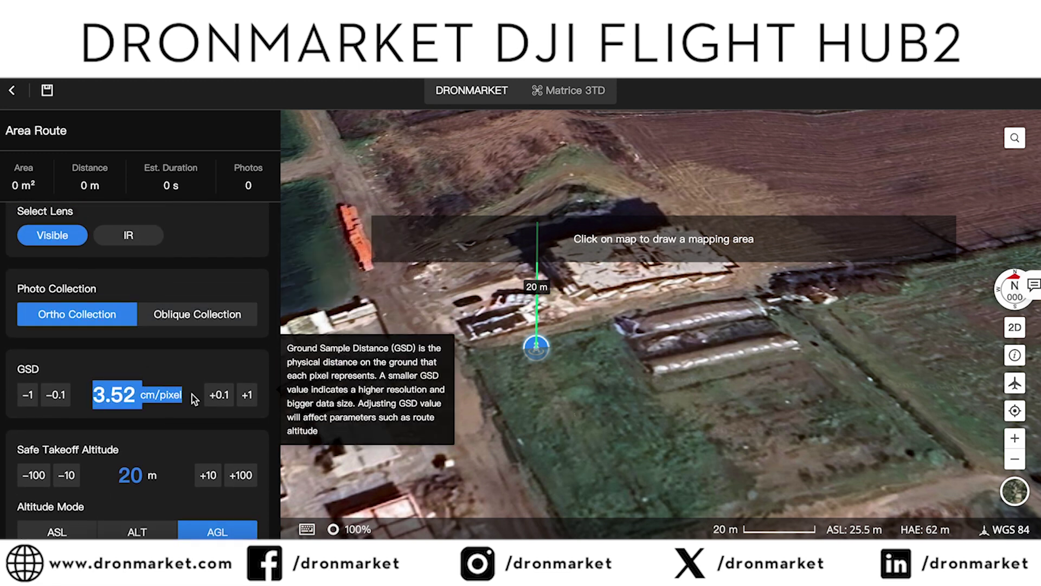
scroll(181, 343, down, 5)
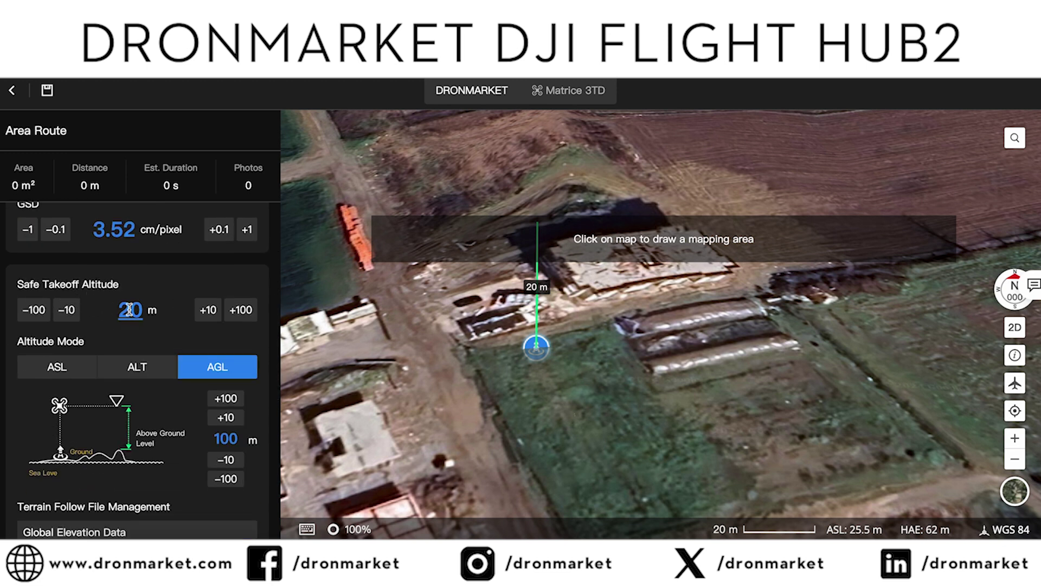
scroll(133, 451, down, 3)
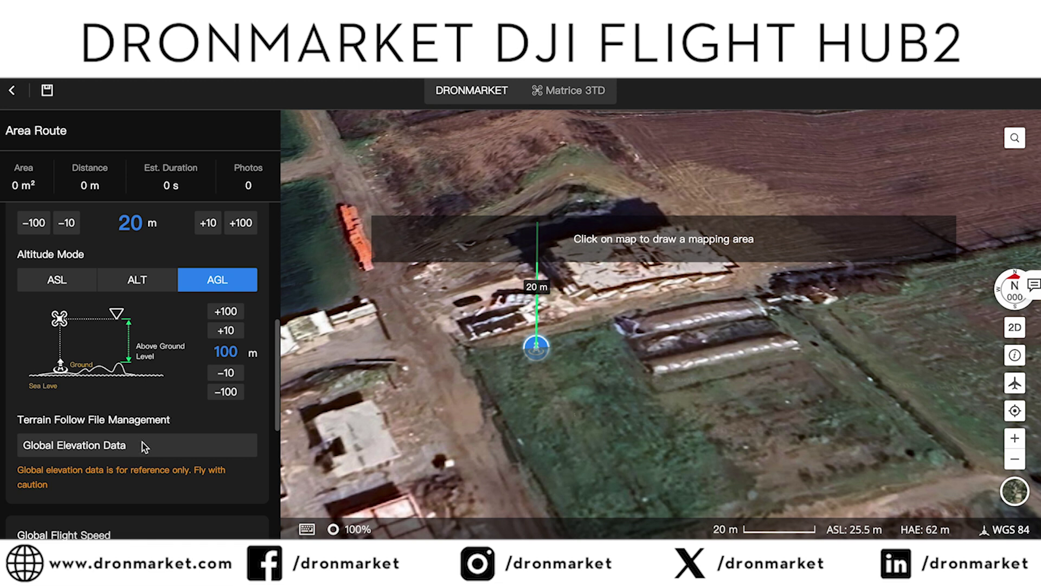
Compare the ASL, ALT and AGL altitude modes through their diagrams and explanations, leaving the area route on AGL.
mouse_move(161, 400)
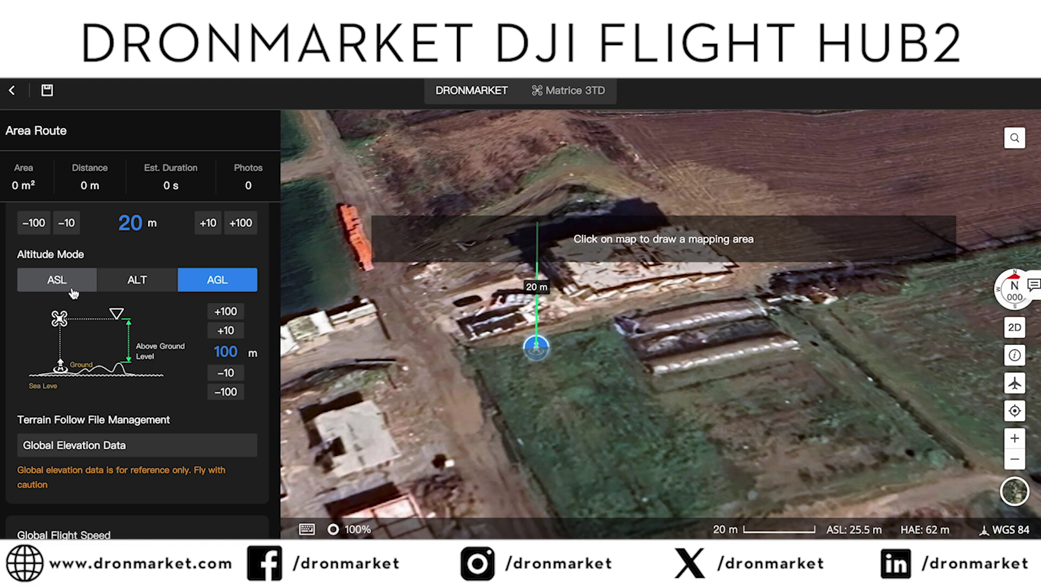
mouse_move(66, 364)
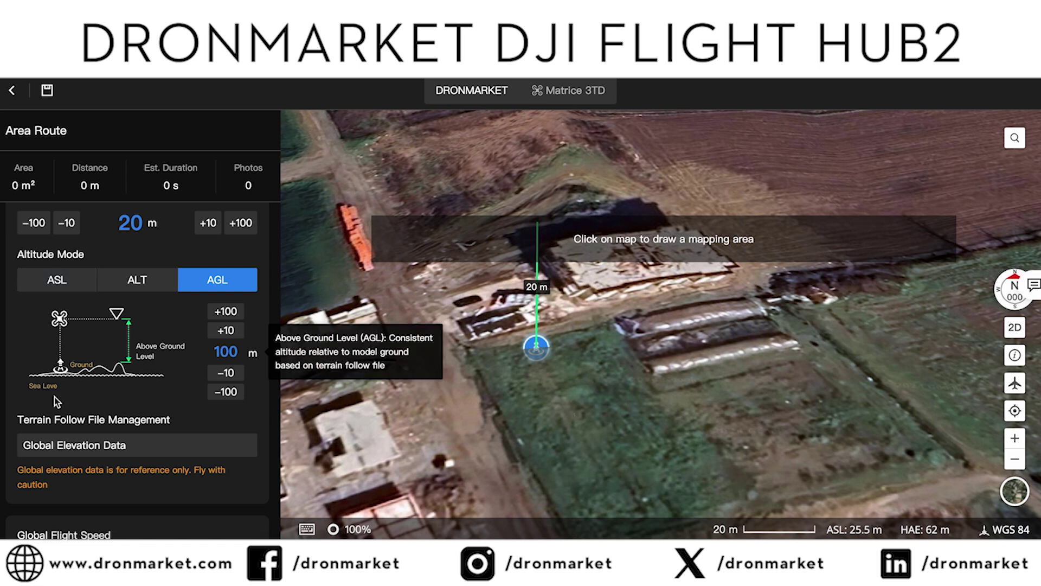
click(46, 280)
mouse_move(150, 384)
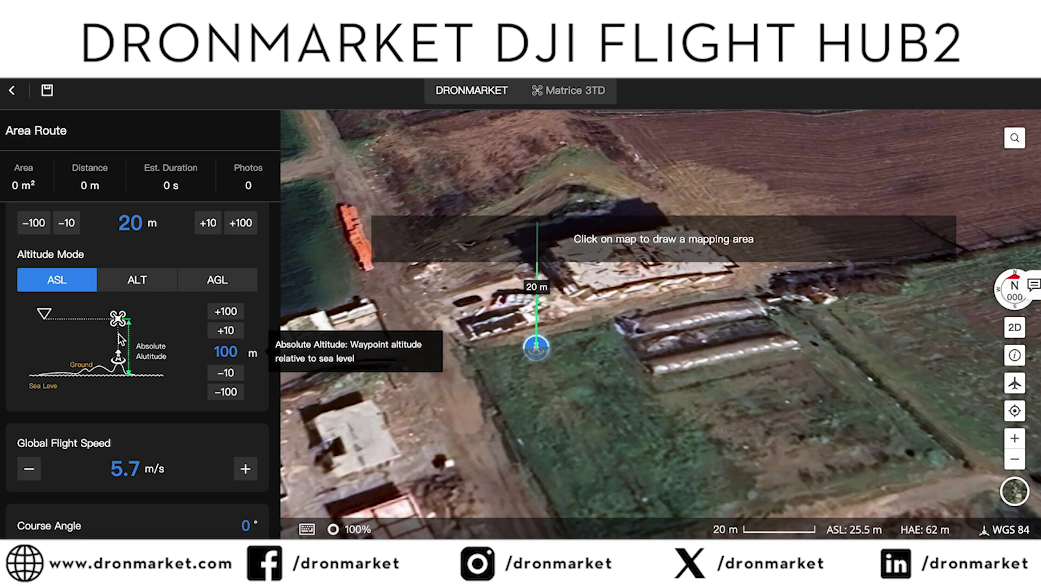
click(122, 287)
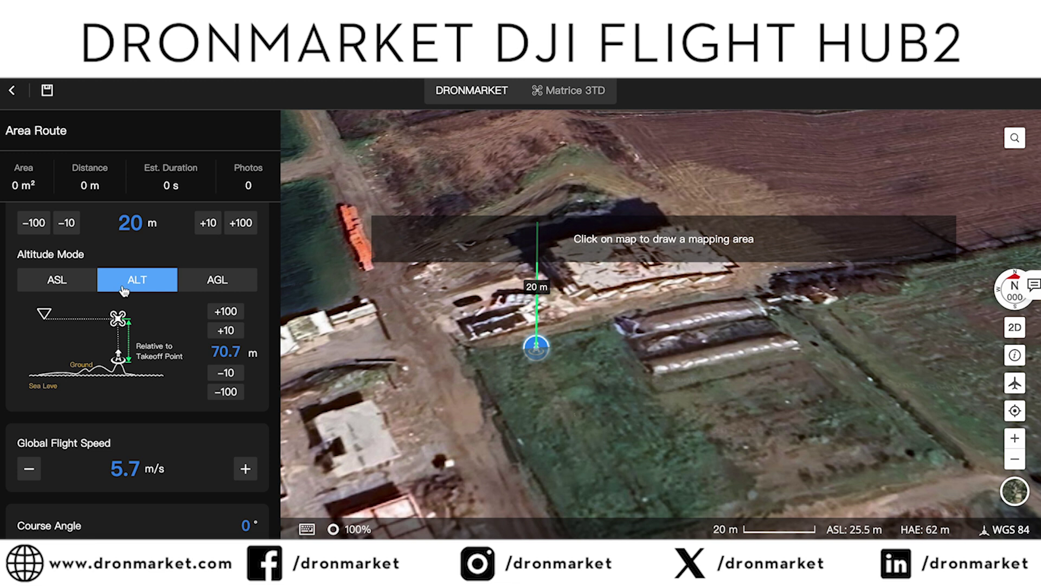
mouse_move(107, 356)
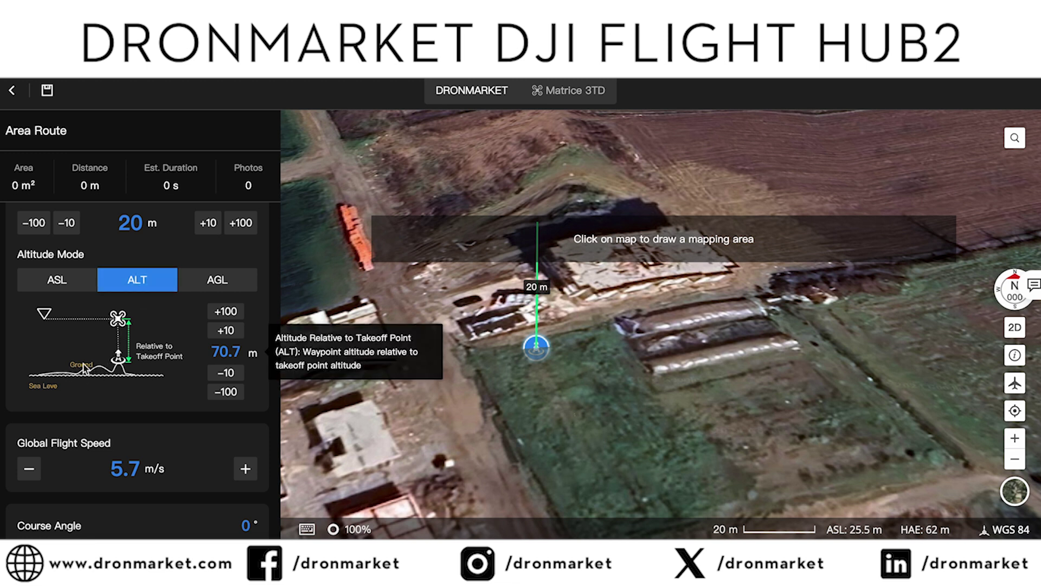
click(79, 280)
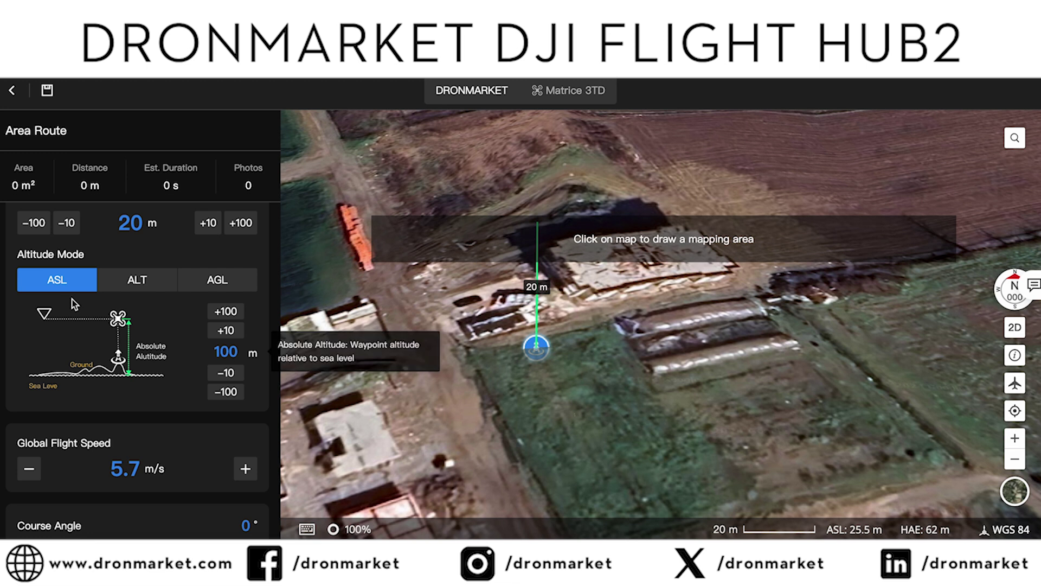
click(139, 292)
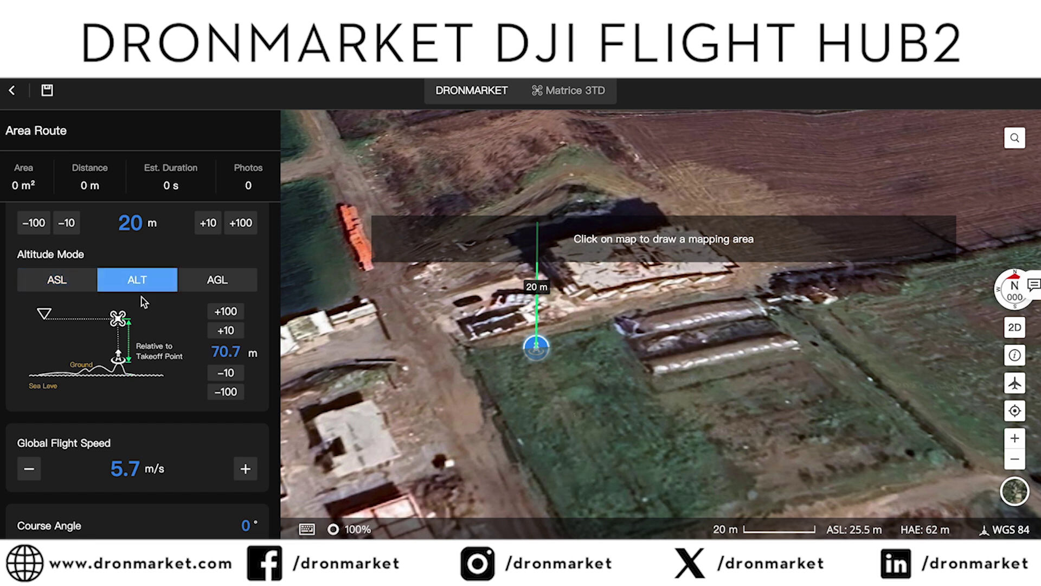
mouse_move(137, 353)
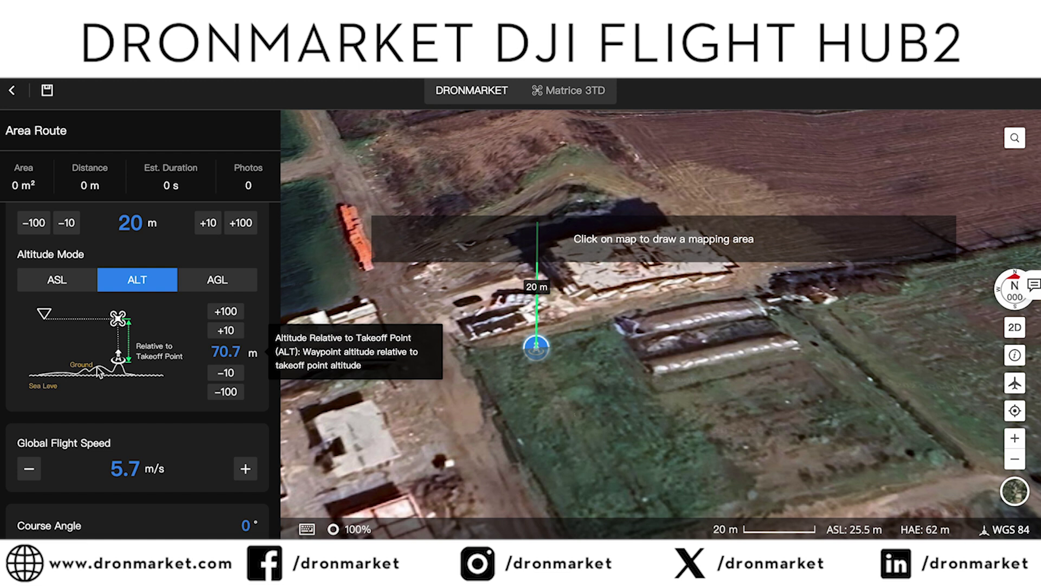
click(199, 283)
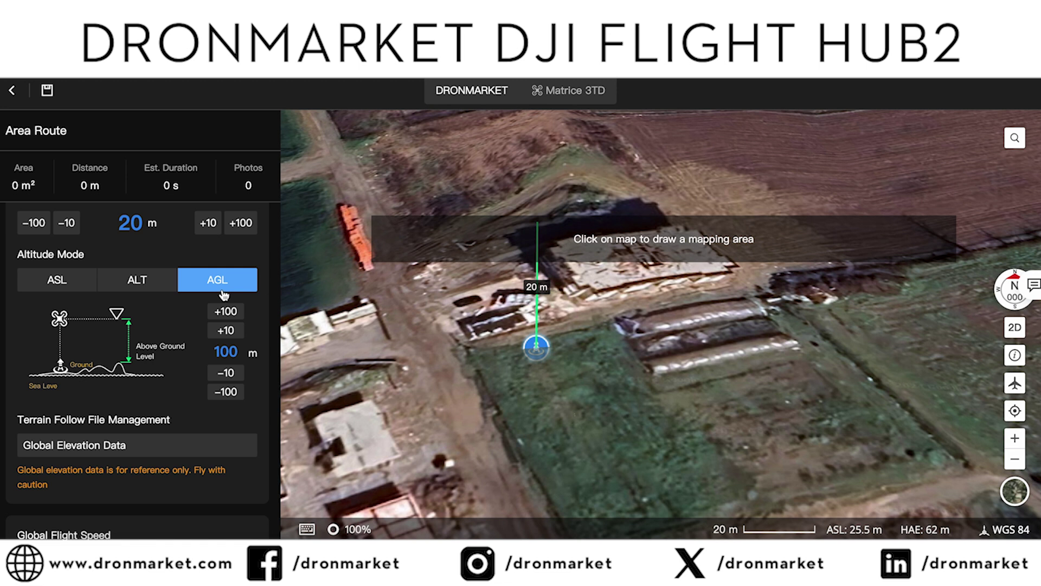
click(168, 279)
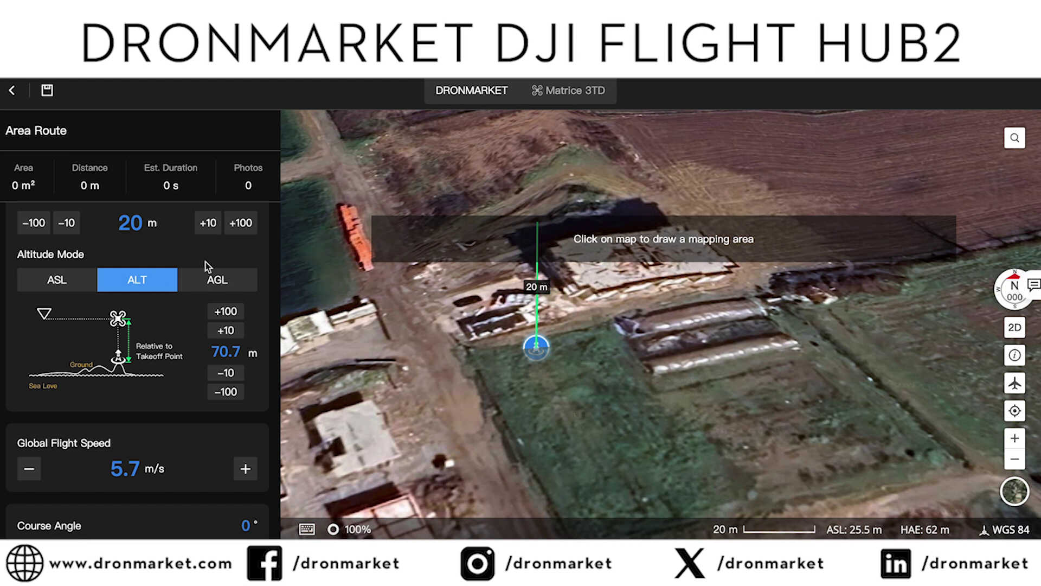
click(199, 290)
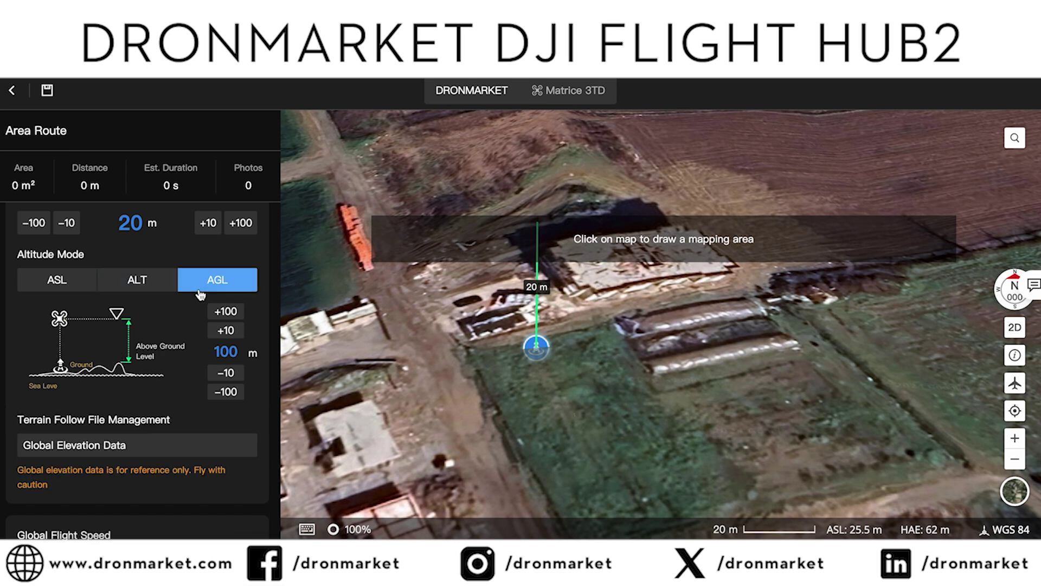
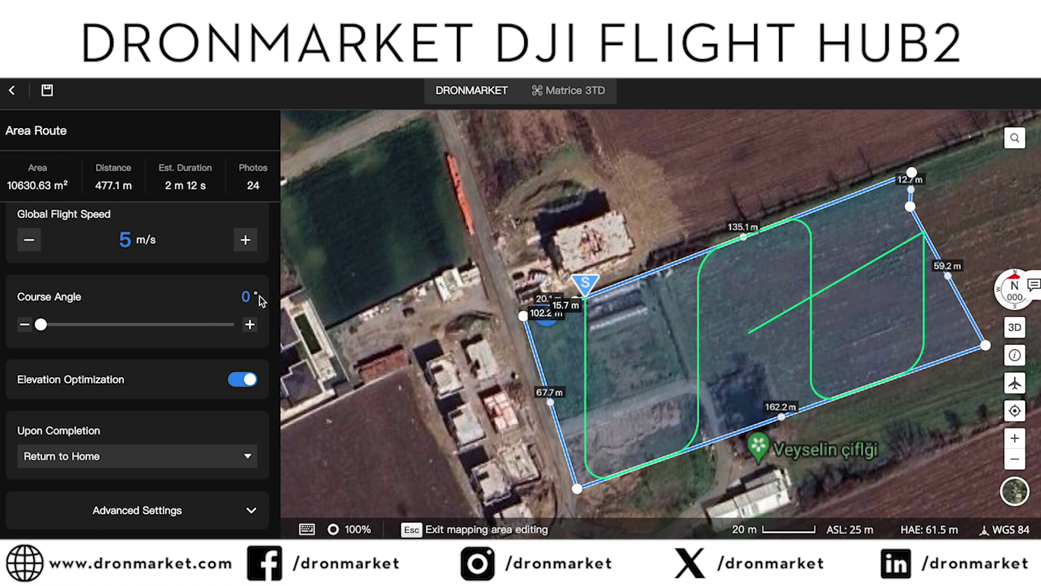
Set the area route's AGL altitude to 75 m.
scroll(146, 355, up, 5)
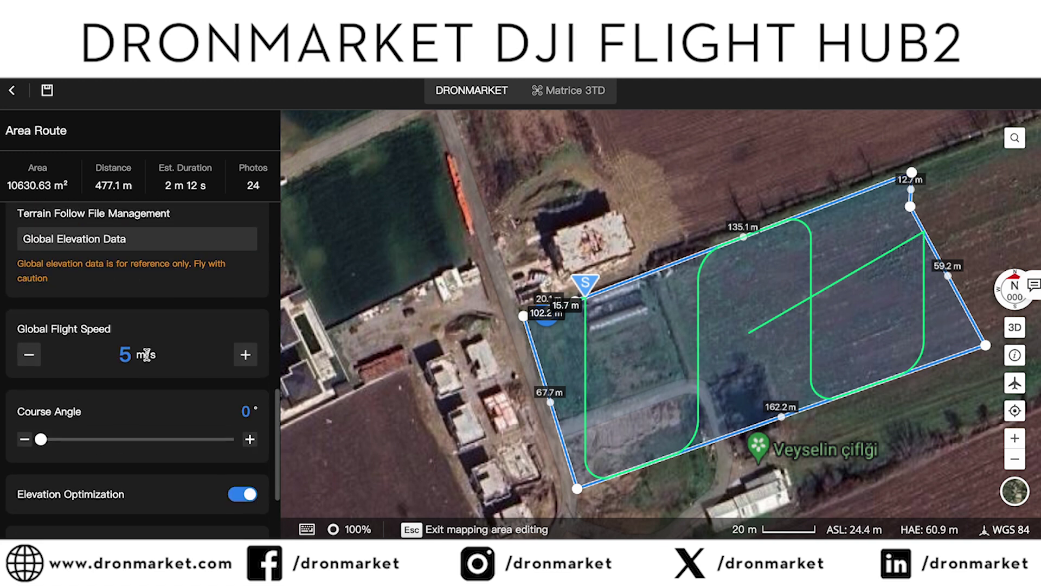
scroll(146, 354, up, 5)
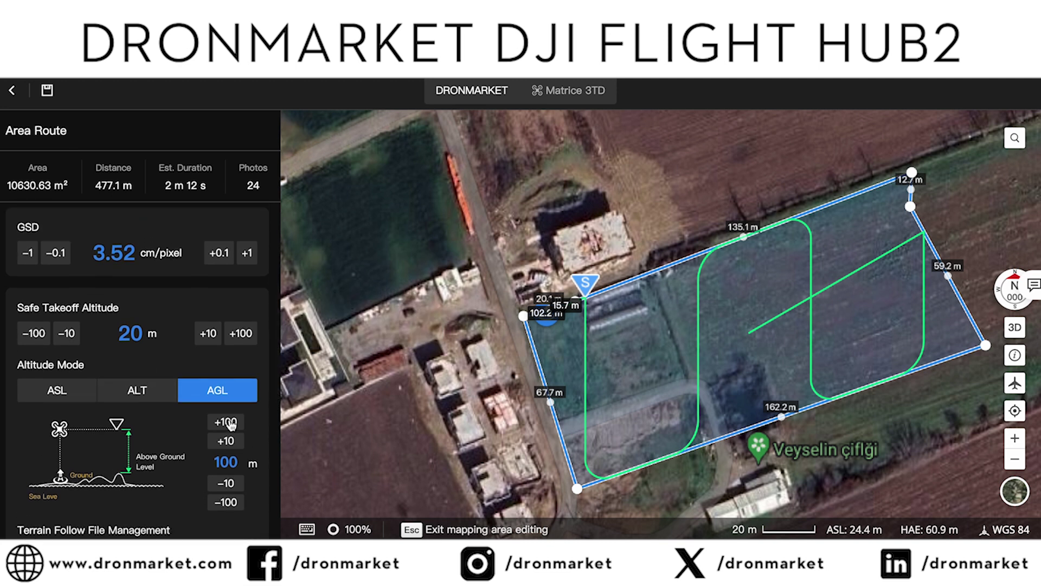
double_click(232, 464)
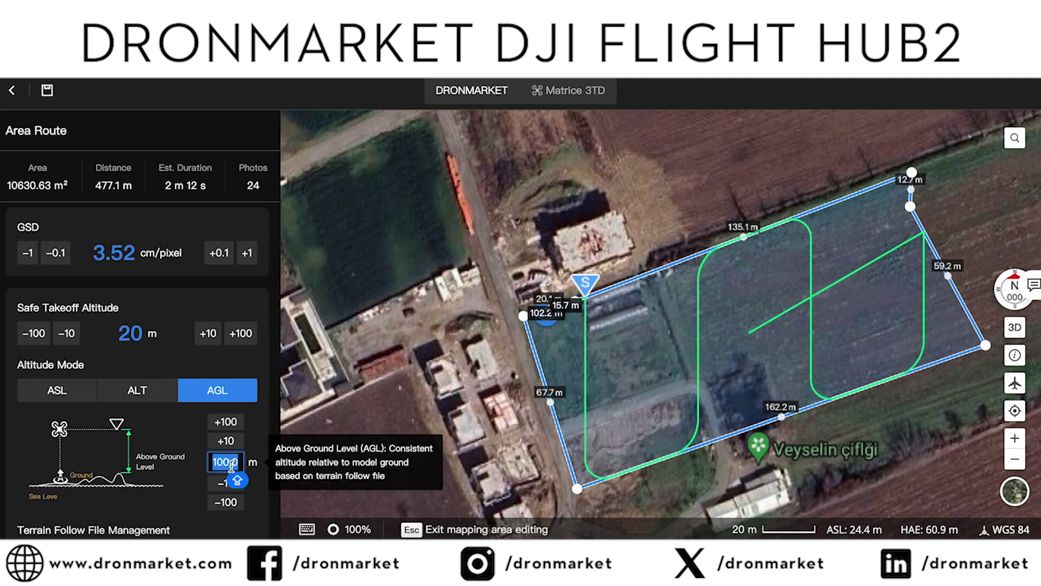
text(75)
key(Return)
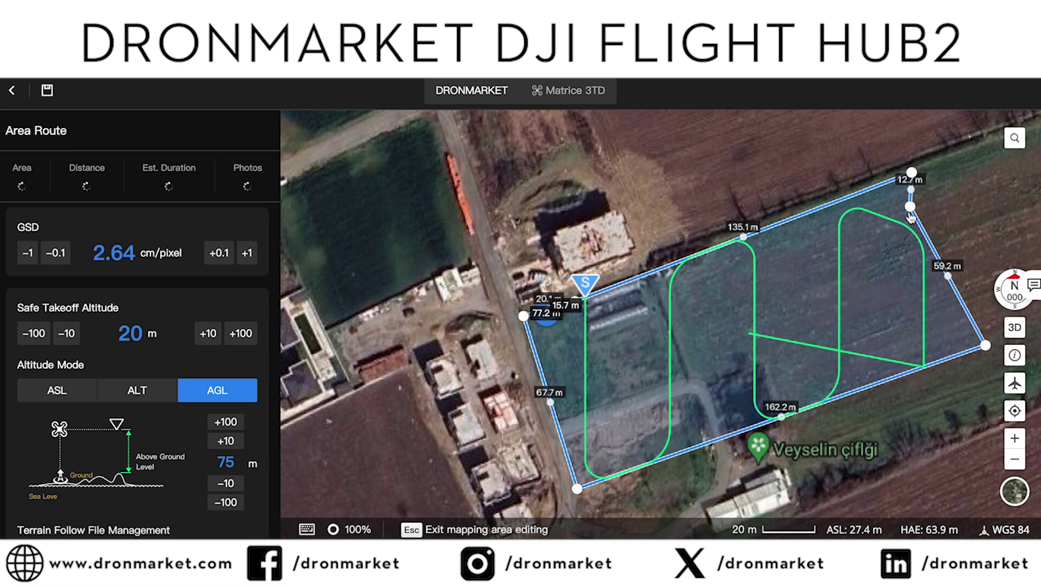
Move the mapping area's eastern and southwest corners to give sides of about 162 m north, 72 m east, 191 m south and 84 m west.
drag(912, 207, 978, 145)
drag(931, 202, 985, 181)
drag(939, 404, 743, 422)
drag(790, 363, 838, 345)
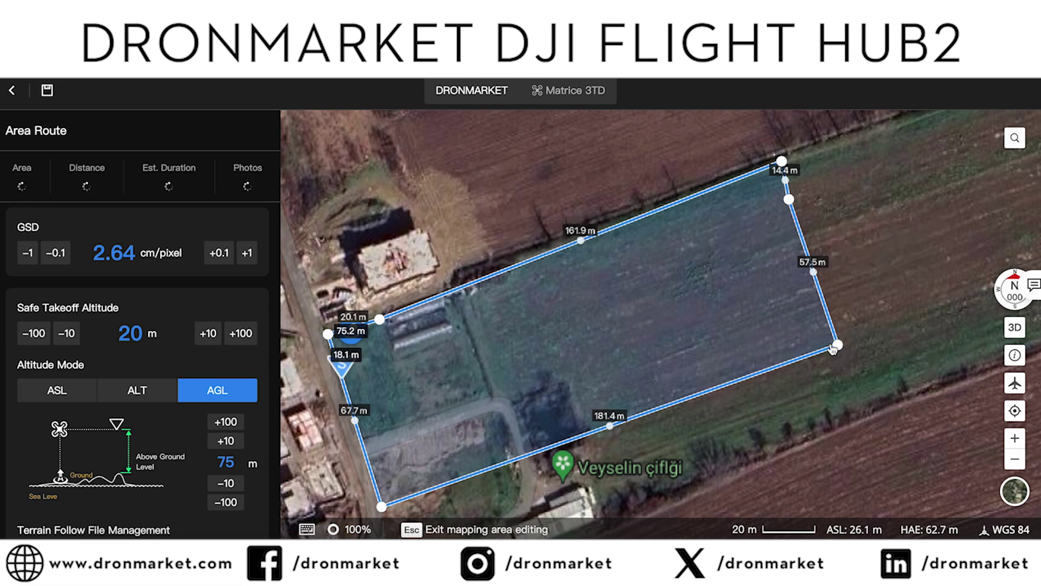
drag(834, 349, 838, 318)
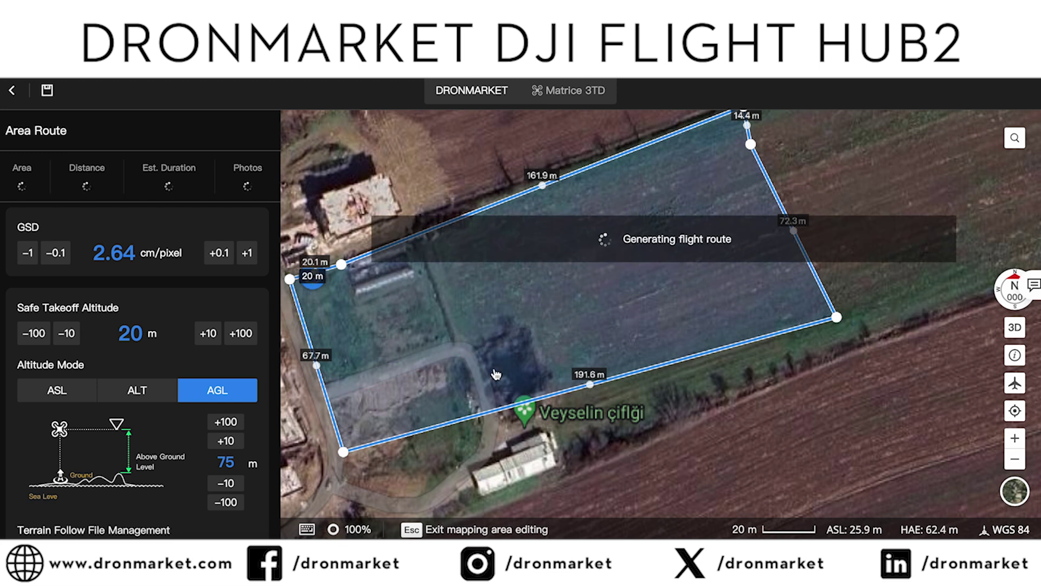
drag(344, 452, 368, 498)
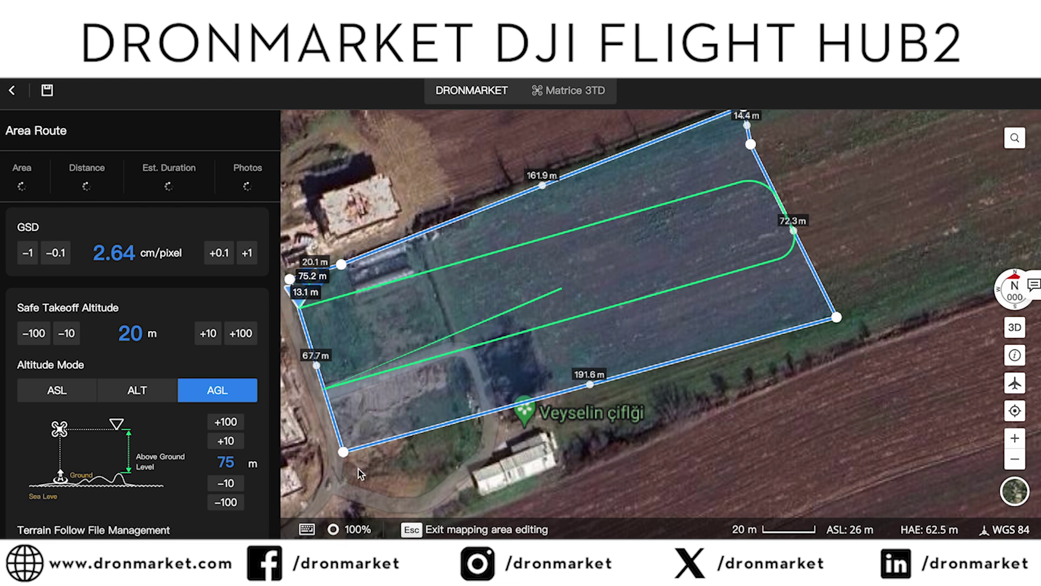
drag(343, 451, 361, 495)
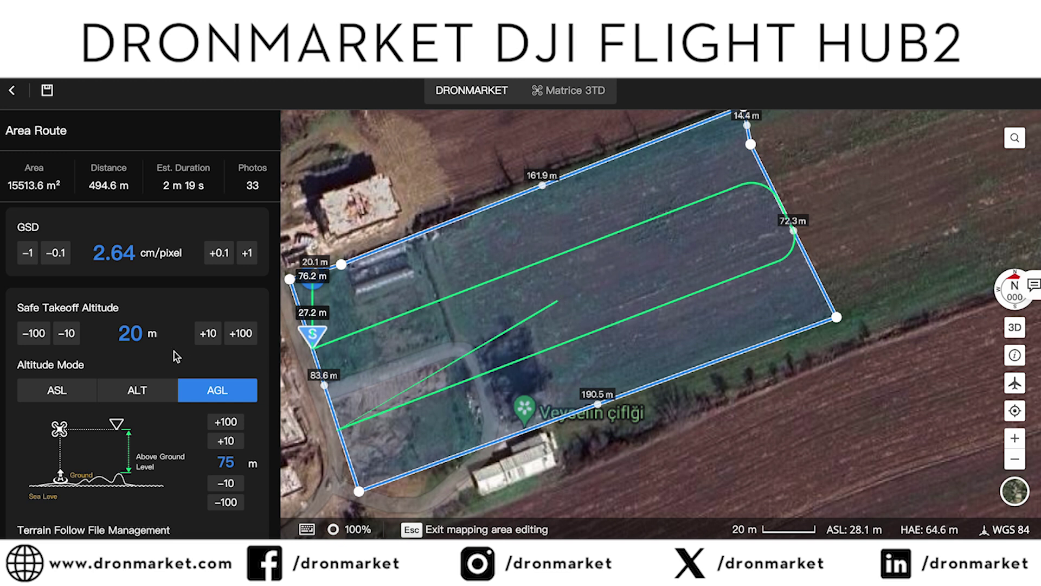
Add the IR lens to the area route alongside the Visible lens.
scroll(174, 352, down, 3)
scroll(163, 336, up, 7)
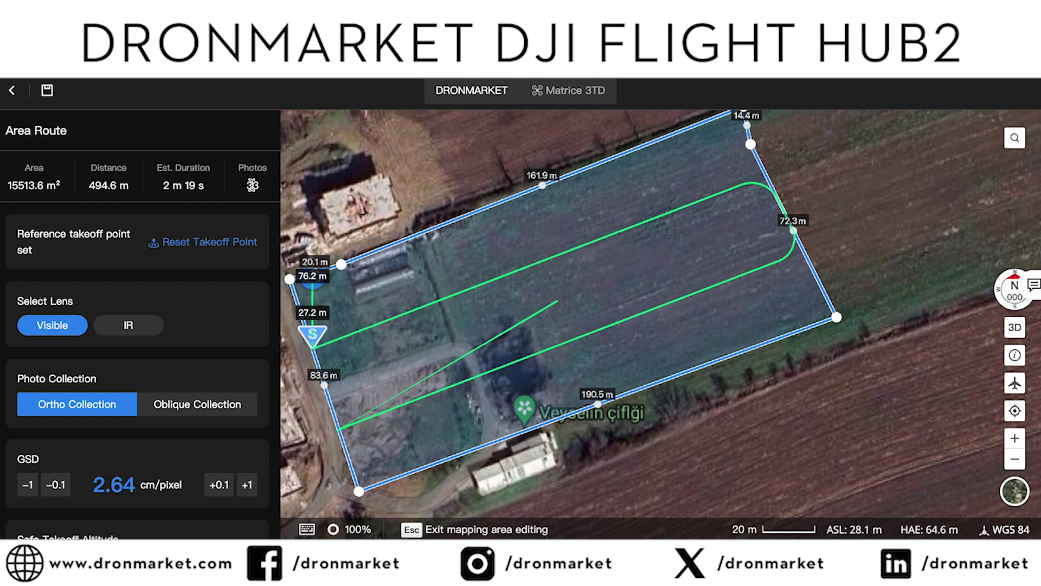
scroll(193, 352, down, 7)
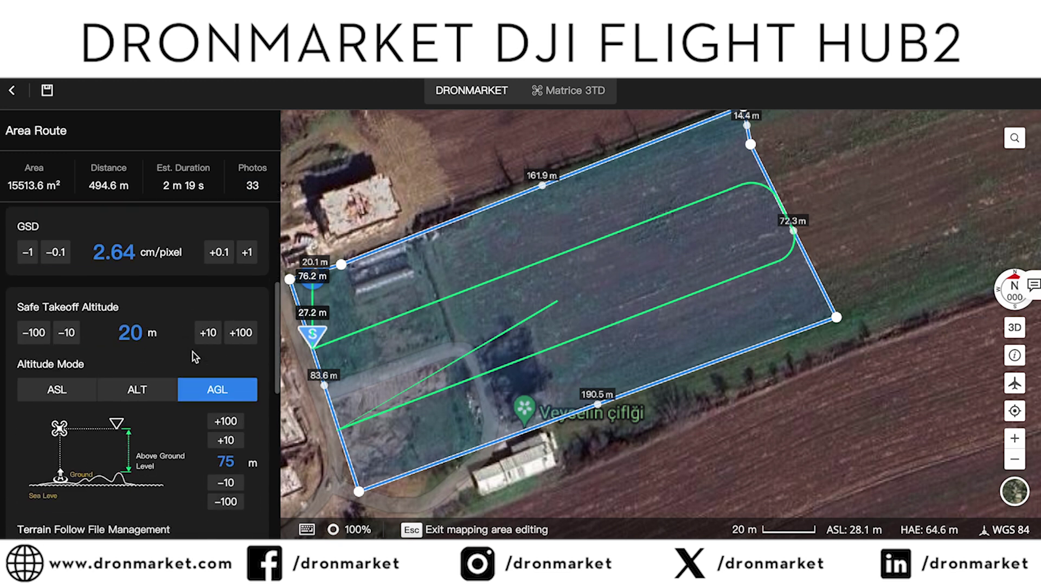
scroll(193, 357, down, 3)
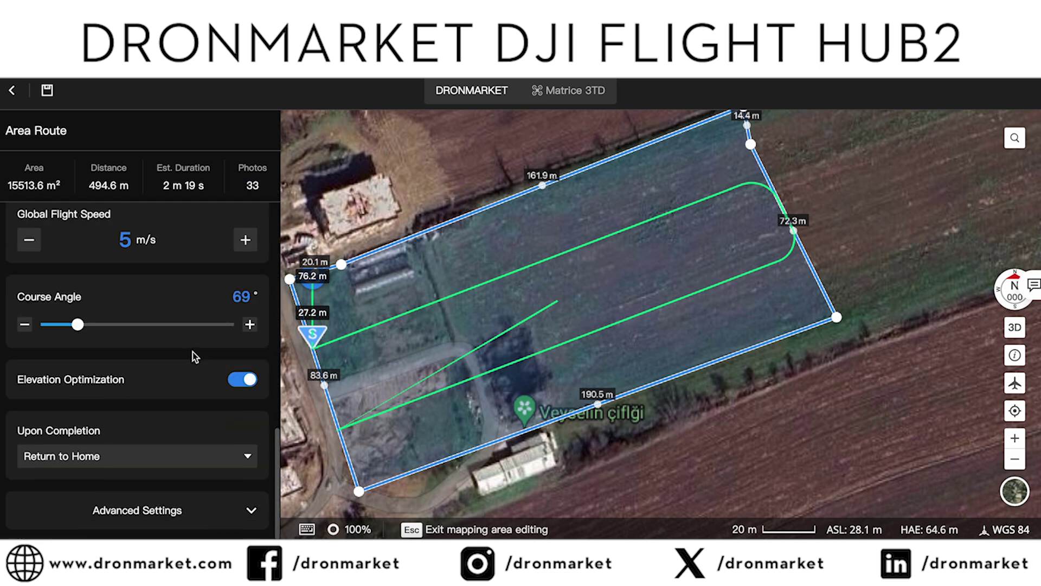
mouse_move(194, 392)
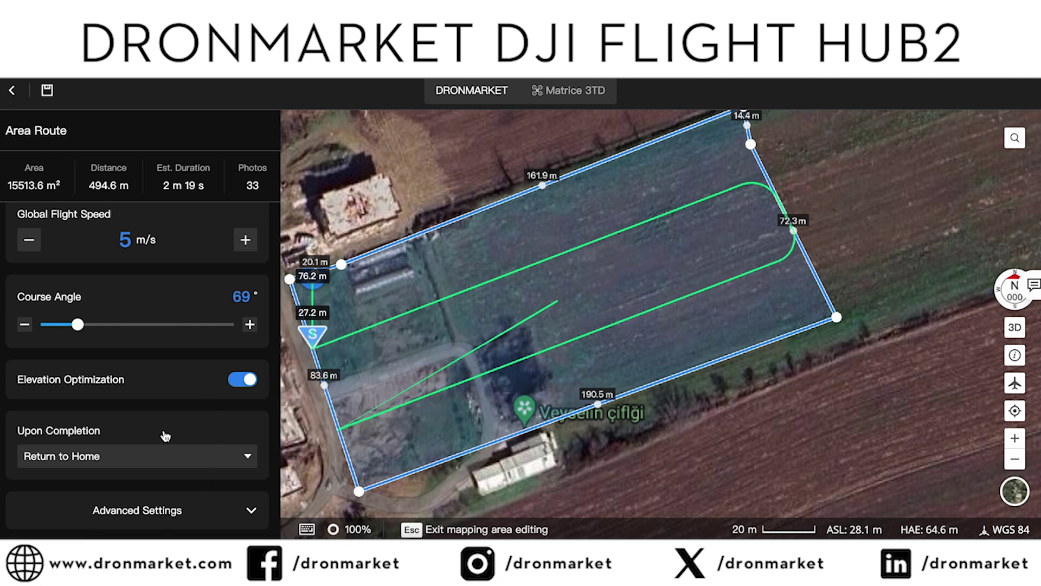
scroll(179, 261, up, 8)
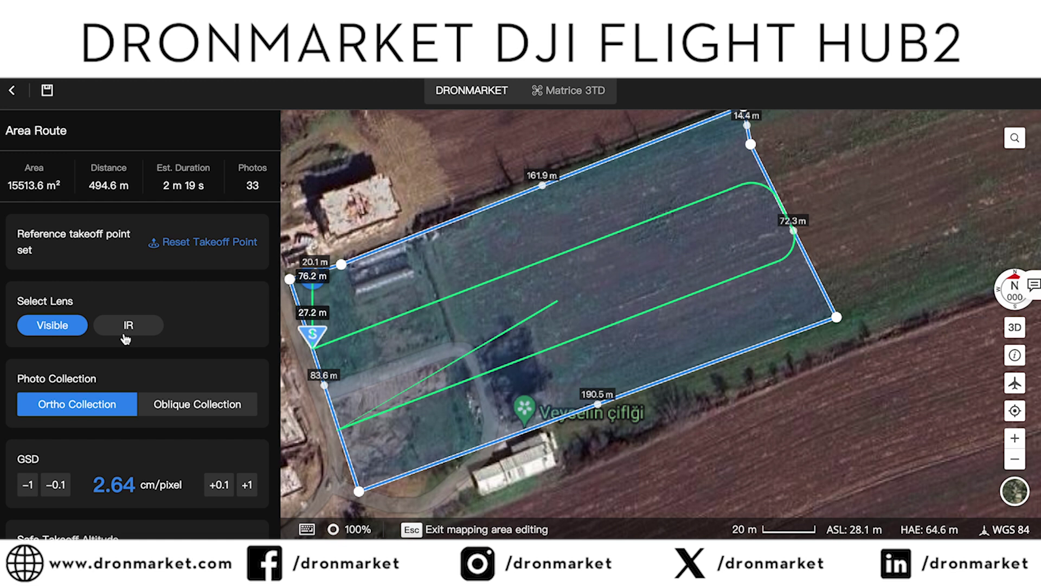
click(126, 337)
Set the route's AGL altitude to 30 m and check the photo count and the GSD for both lenses.
scroll(186, 368, down, 3)
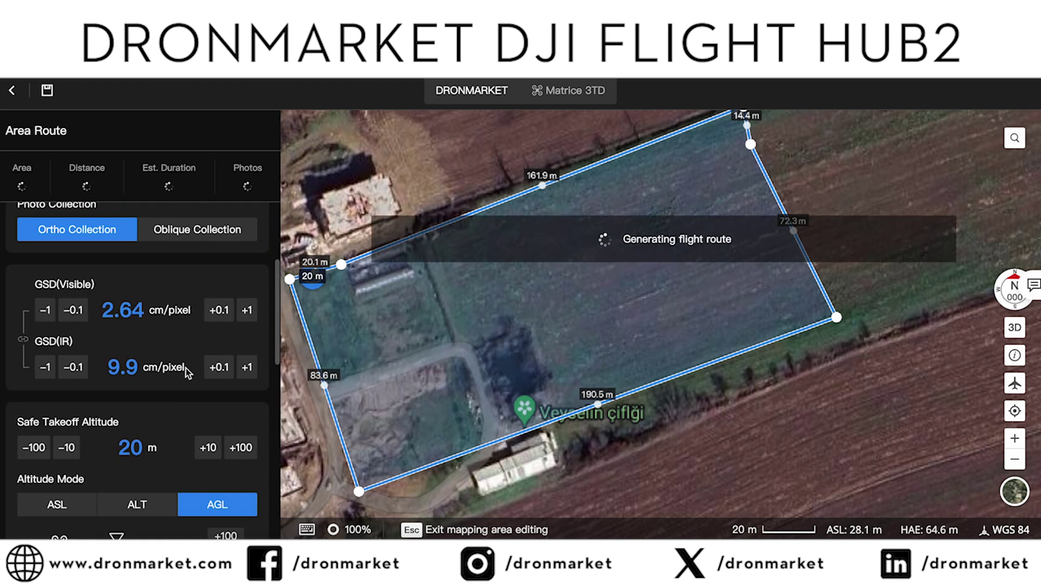
scroll(217, 380, down, 3)
click(231, 381)
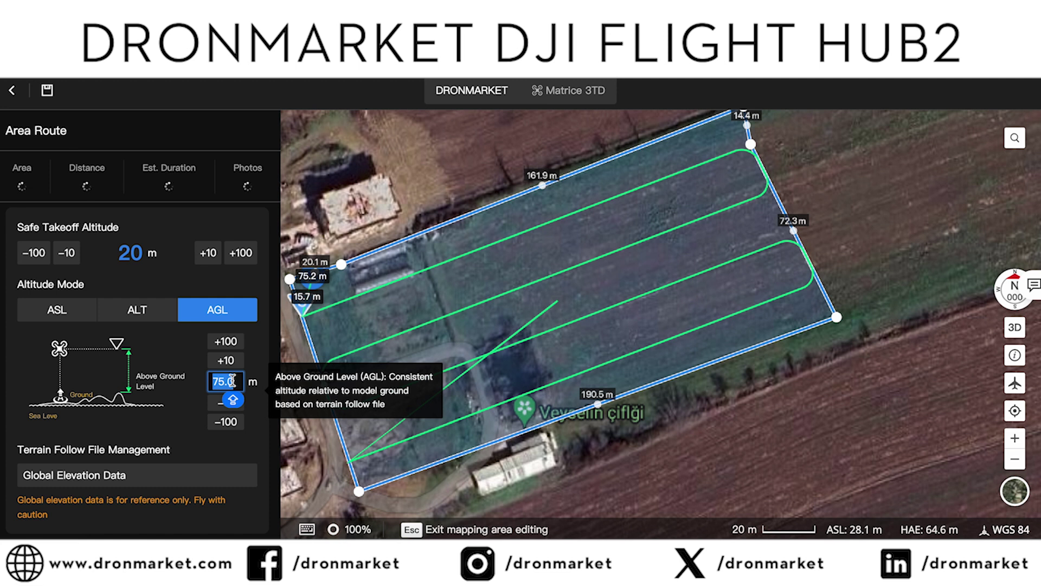
text(5)
text(30)
key(Return)
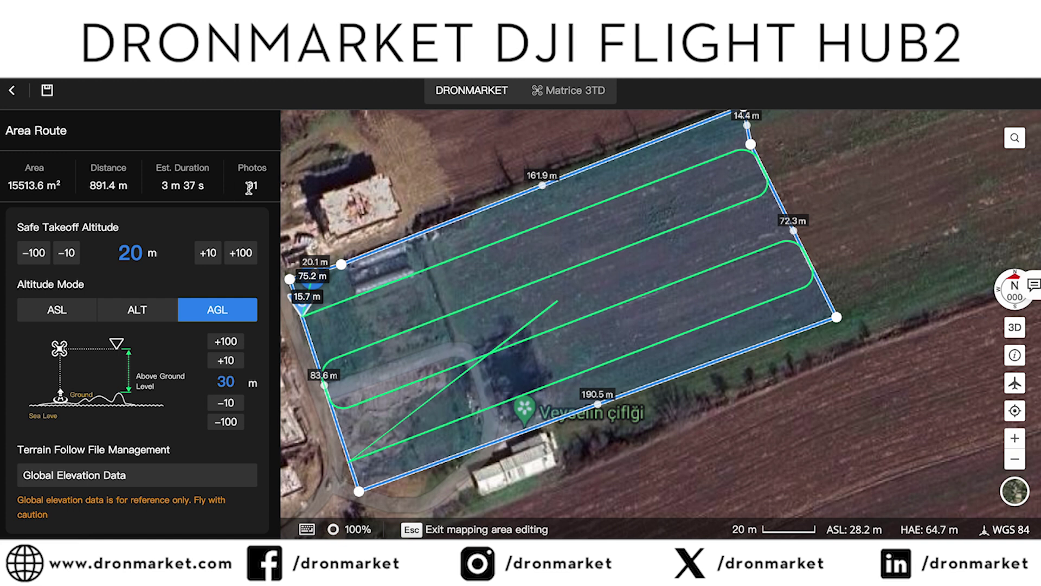
scroll(174, 254, up, 6)
scroll(174, 253, down, 2)
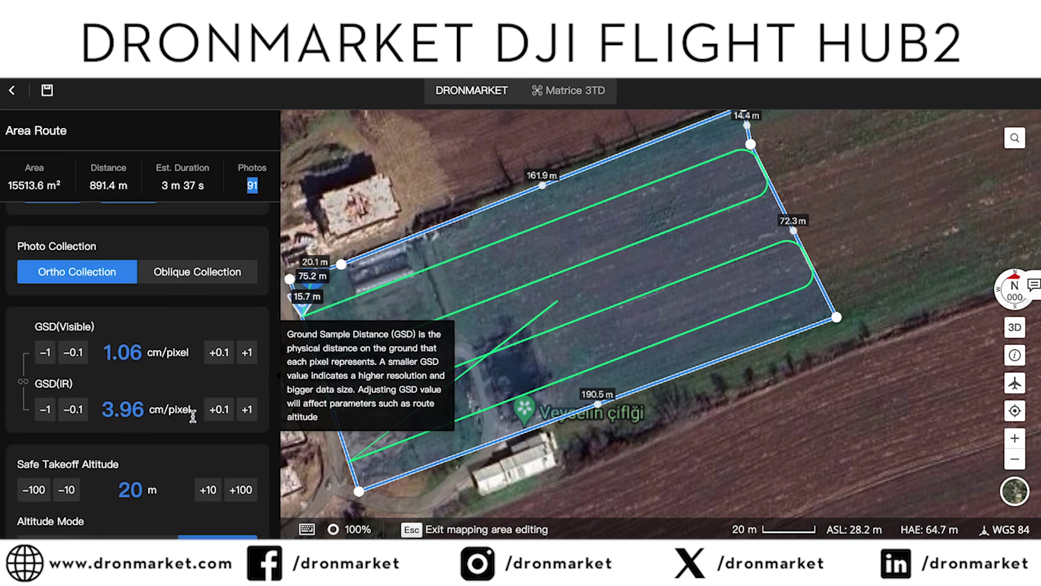
Expand the route's advanced settings and review the takeoff speed, side and forward overlap rates, margin and photo mode.
scroll(191, 438, down, 10)
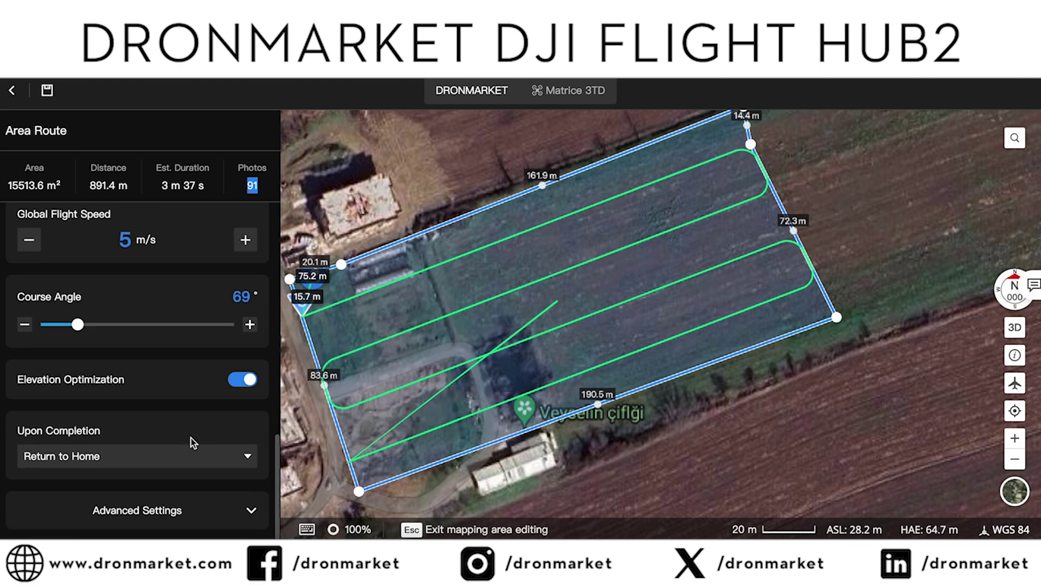
click(160, 512)
scroll(159, 515, down, 5)
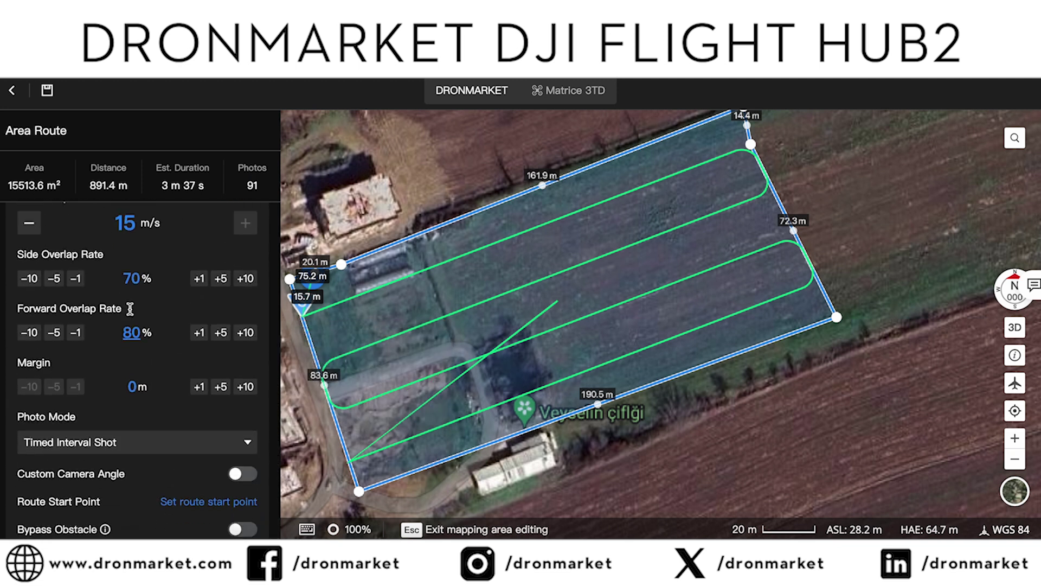
scroll(129, 308, up, 2)
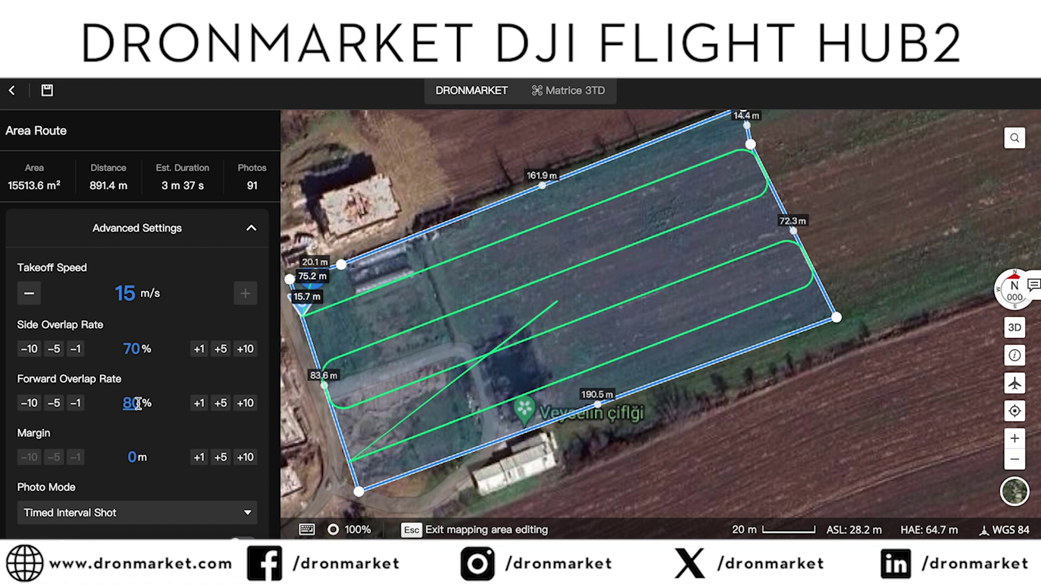
scroll(149, 421, down, 3)
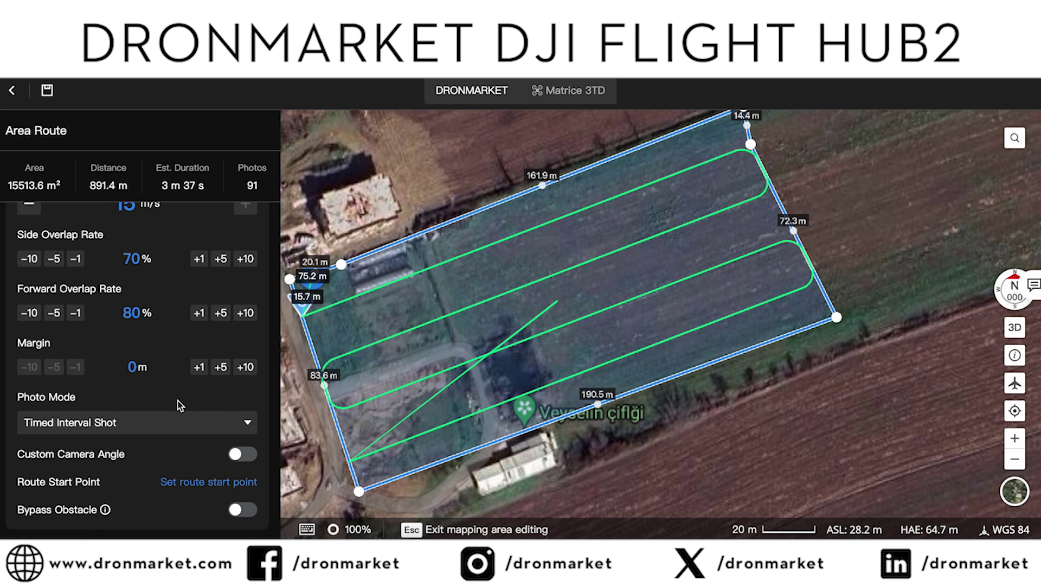
Enable the custom camera angle despite the mapping warning and examine its aircraft yaw and gimbal tilt options.
click(242, 454)
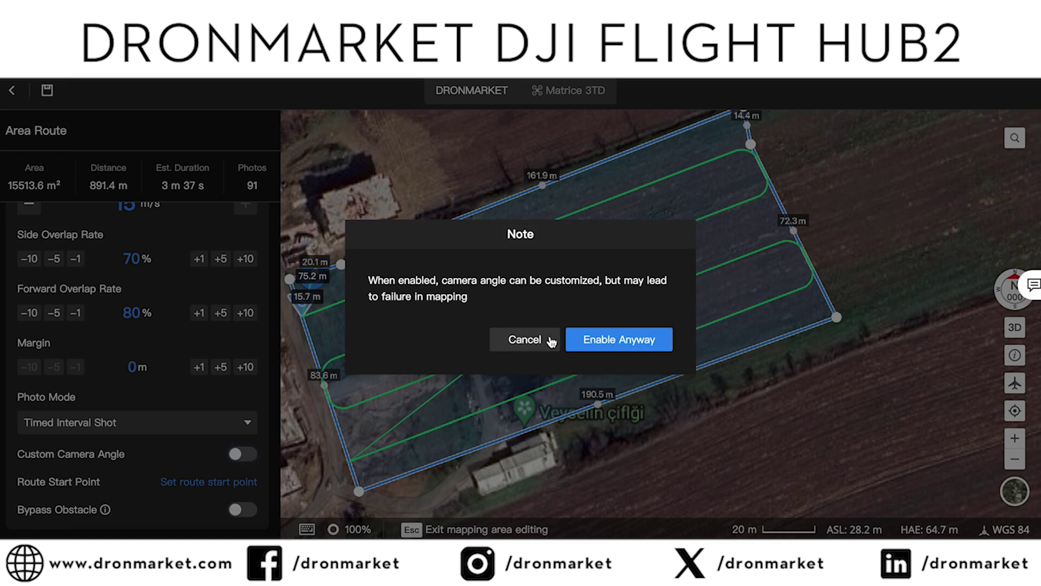
click(597, 348)
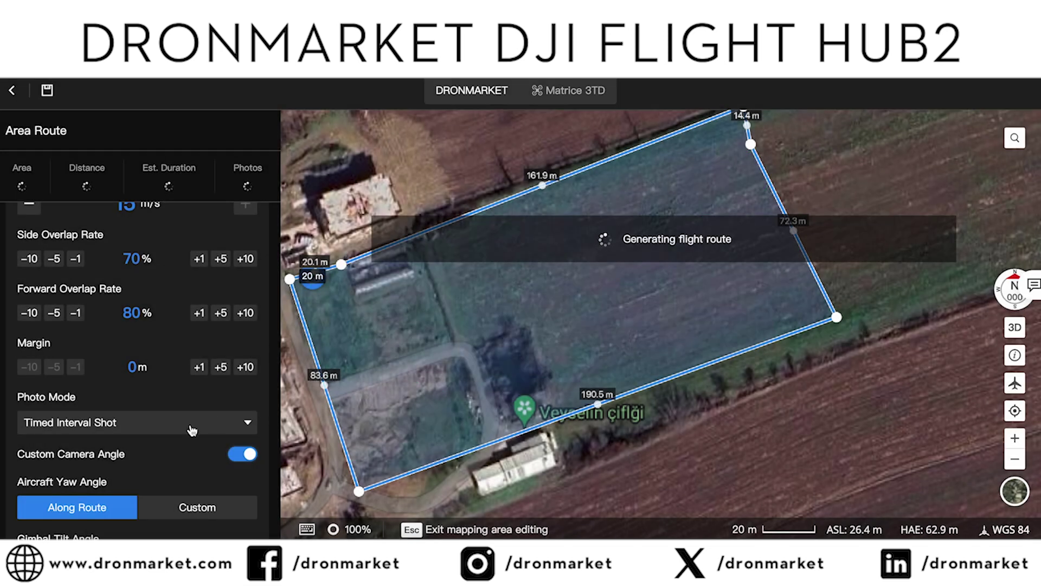
scroll(191, 425, down, 3)
scroll(190, 425, down, 2)
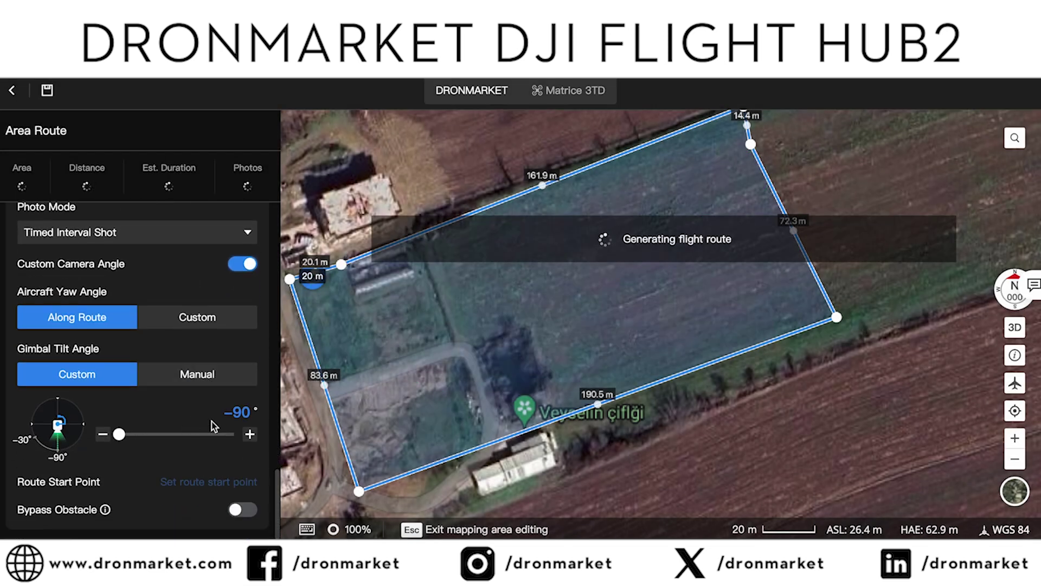
Deselect the Visible lens so the area route uses only the IR lens.
scroll(216, 406, up, 10)
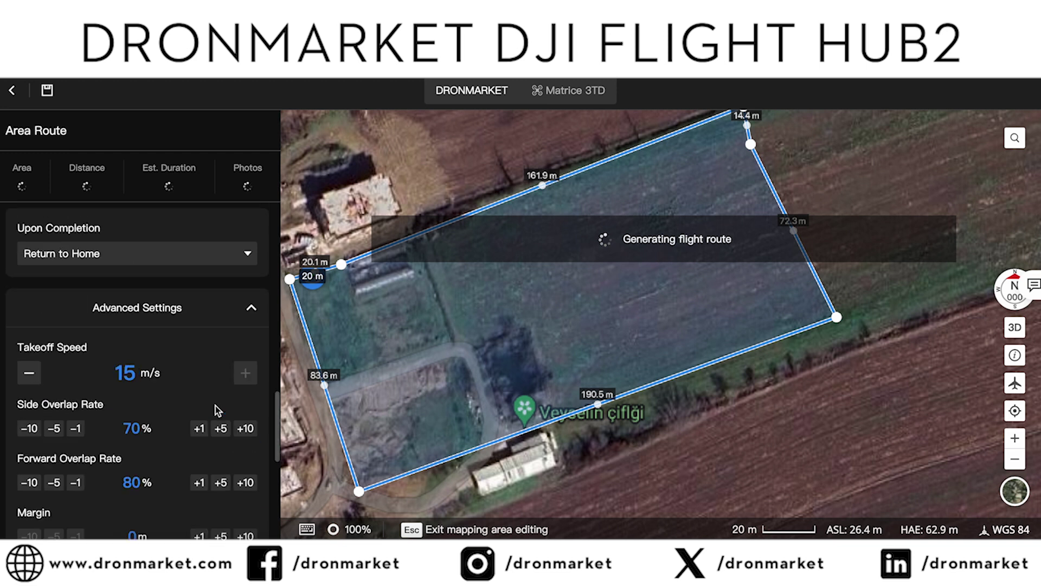
click(36, 327)
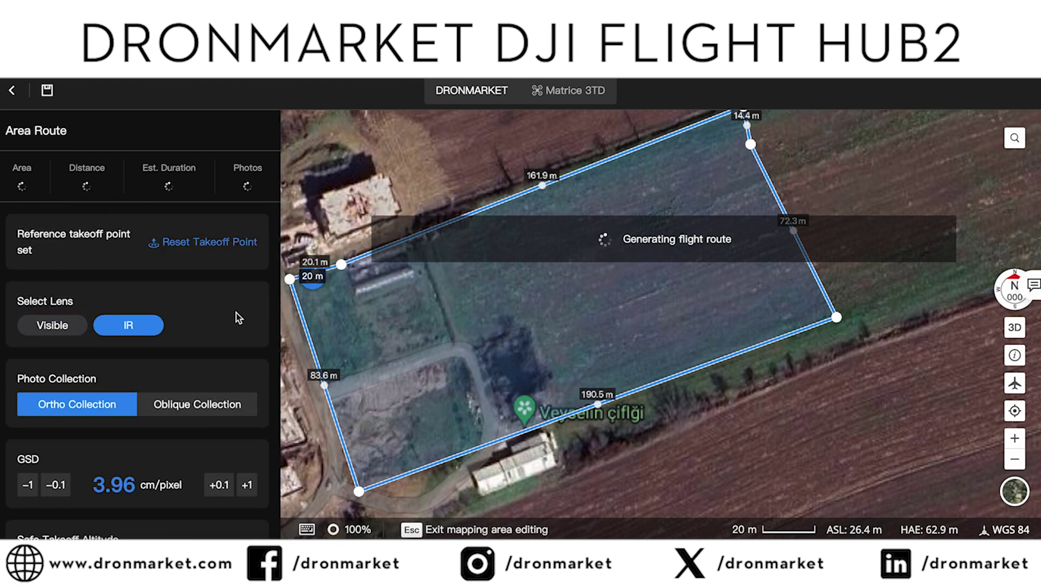
scroll(238, 314, down, 8)
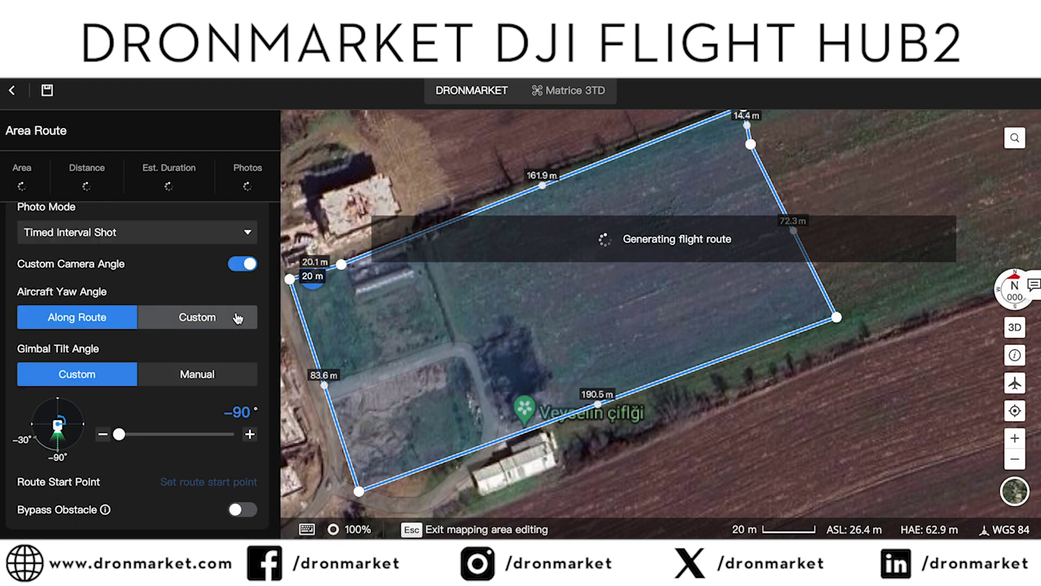